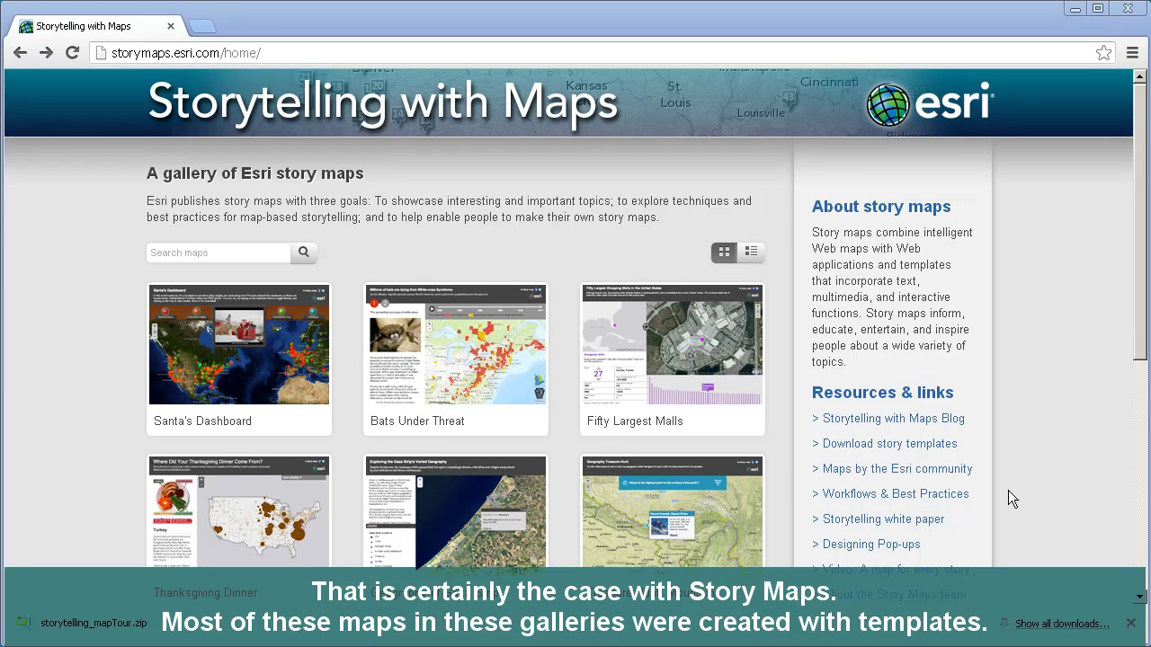
- Page through the gallery to pages 2 and 4, then open the White-nose Syndrome bats story
drag(1140, 348, 1137, 591)
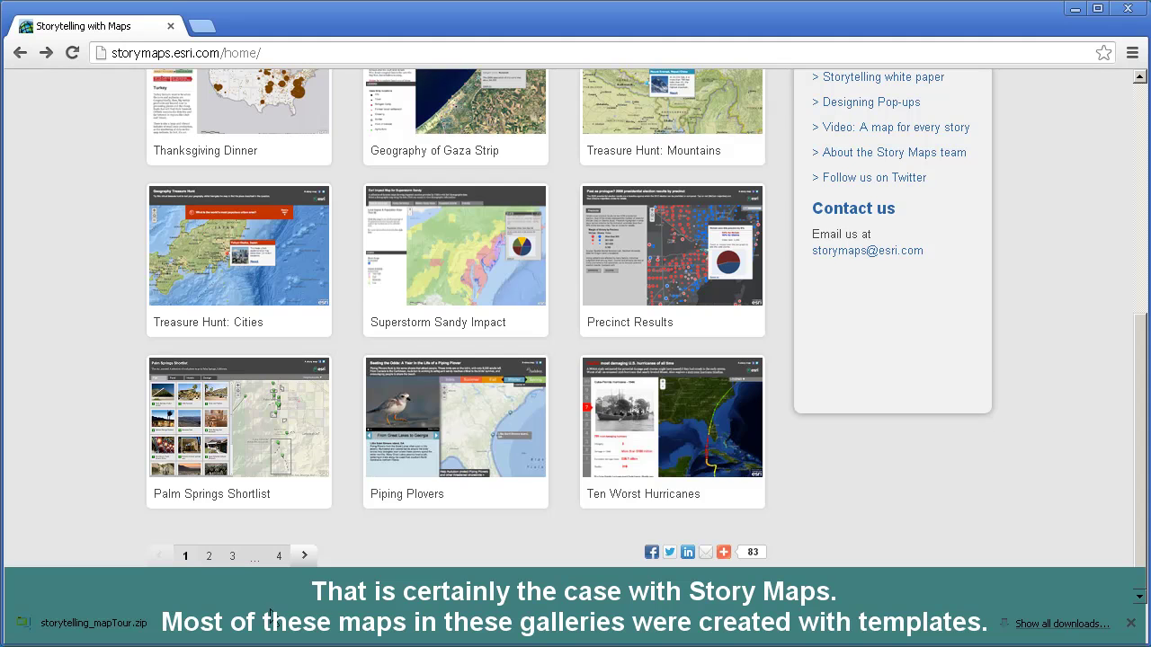
click(209, 556)
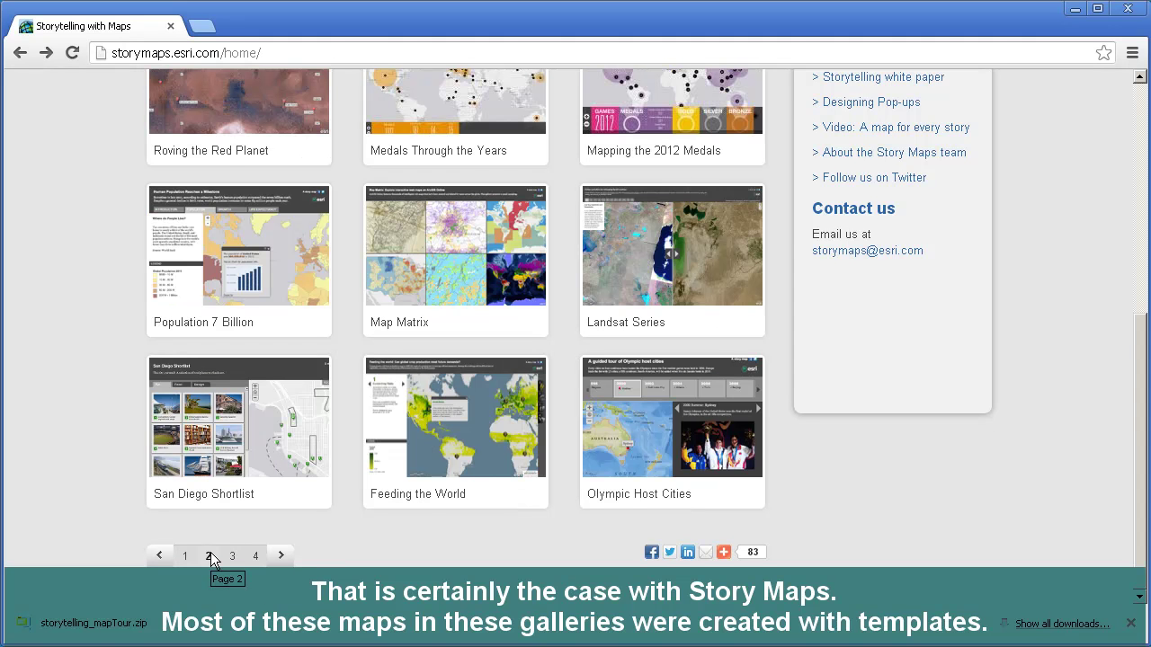
click(249, 561)
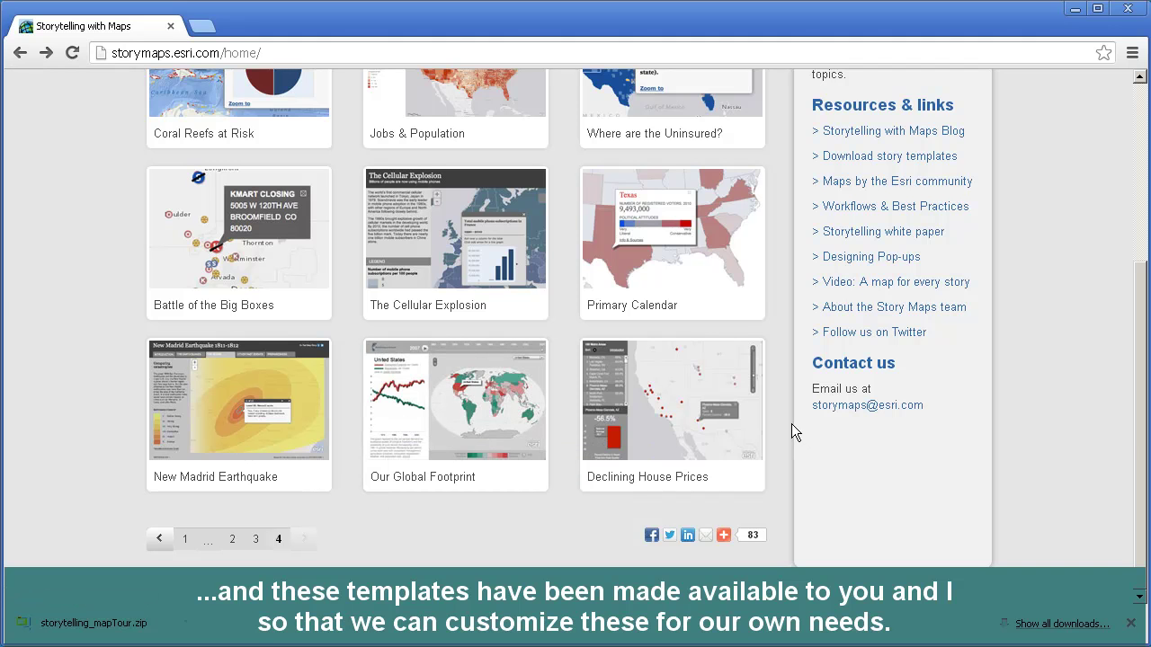
drag(1143, 407, 1133, 193)
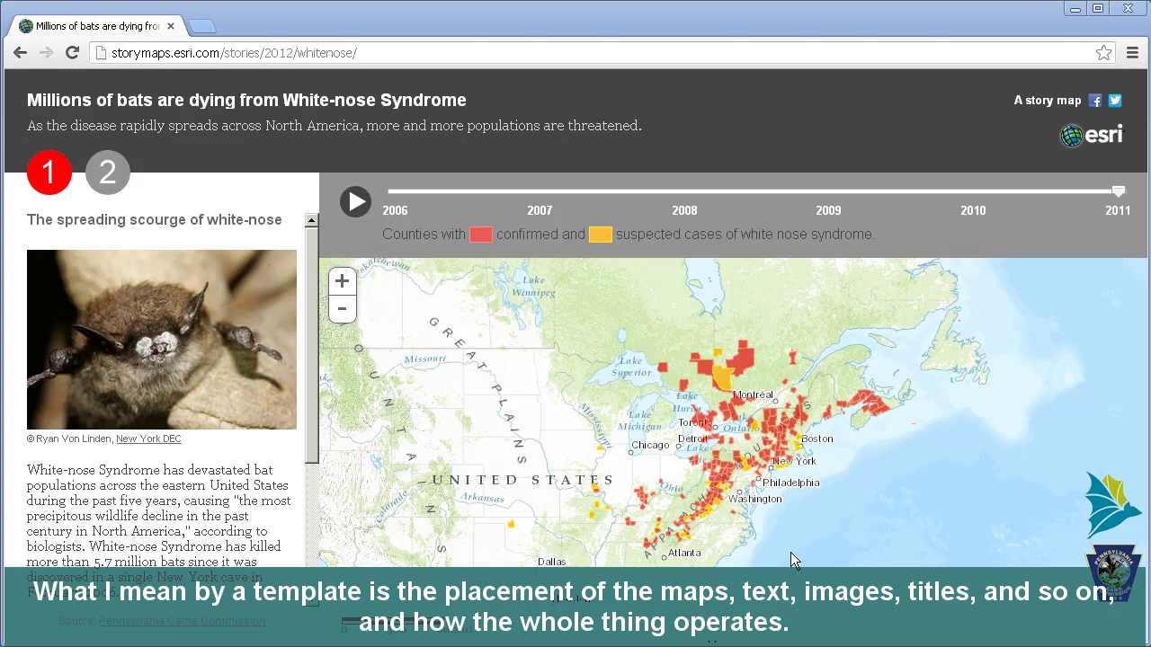
- Zoom the bat spread map into the Northeast, then view the Indiana Myotis entry in the threatened bats gallery
drag(775, 490, 789, 447)
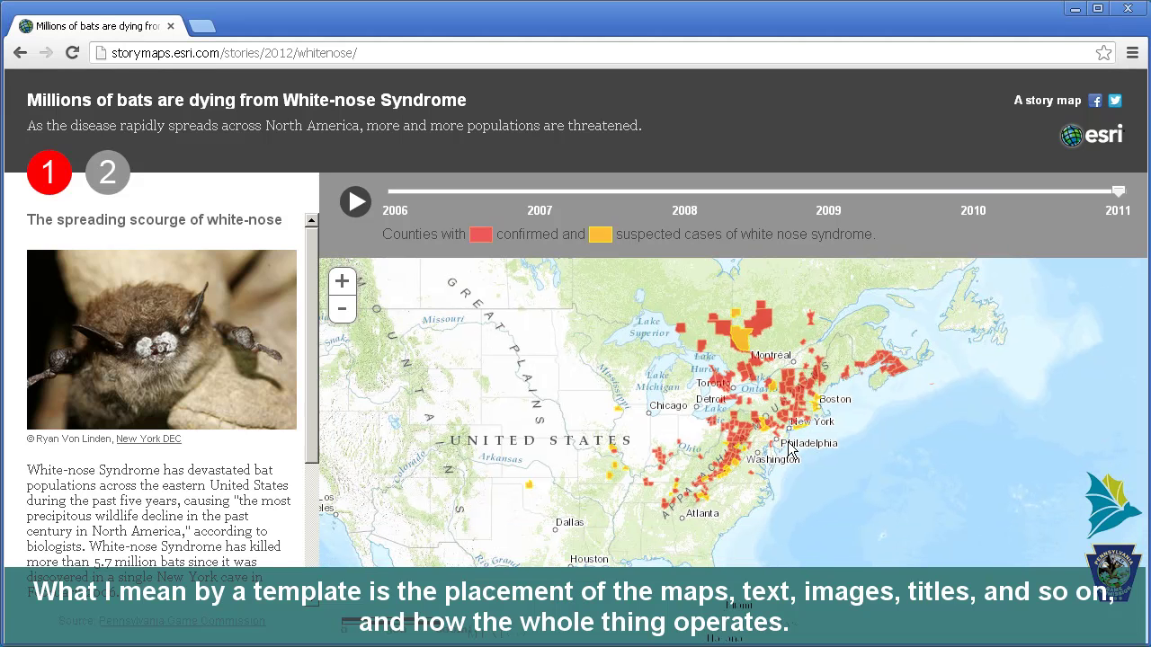
drag(730, 376, 843, 470)
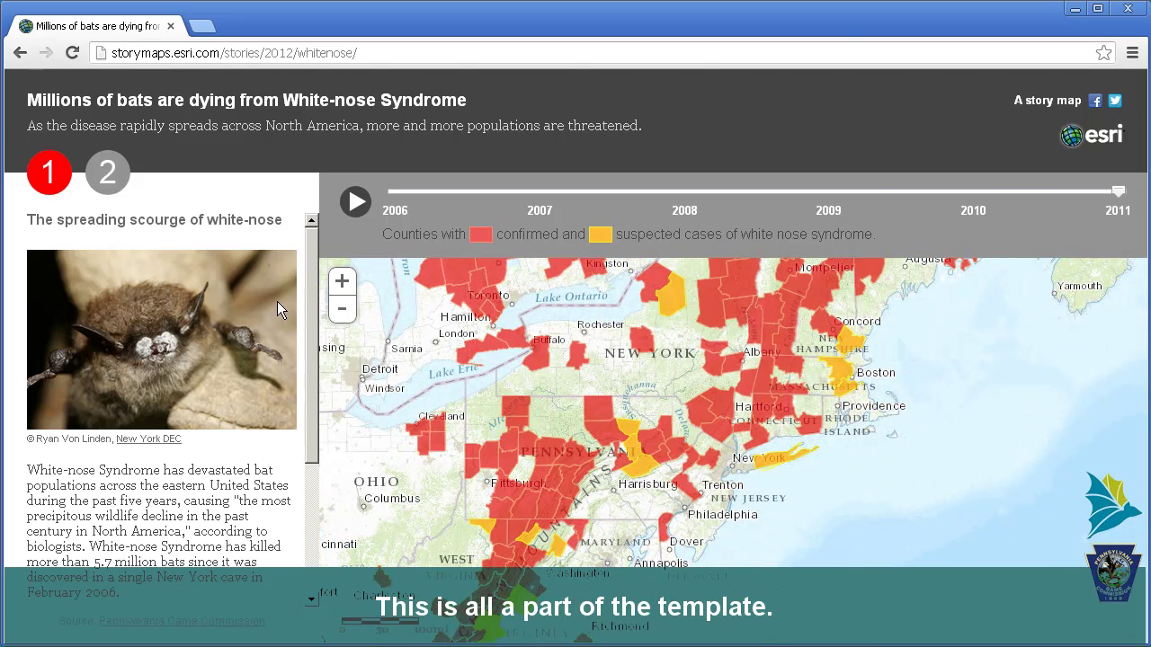
click(107, 173)
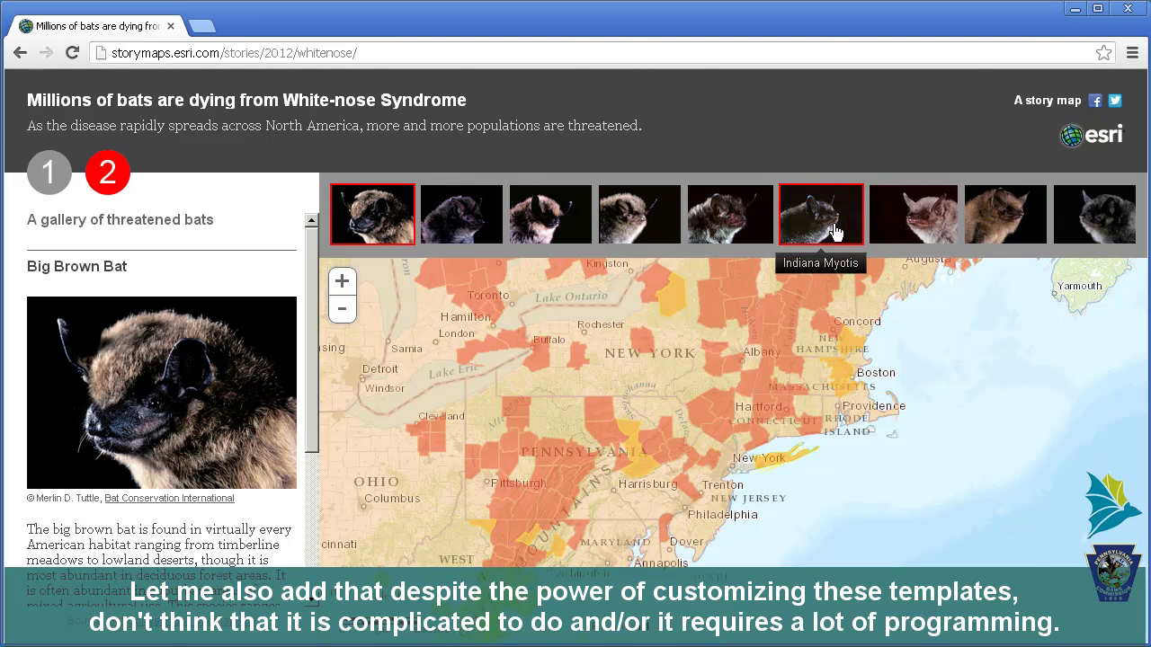
click(835, 232)
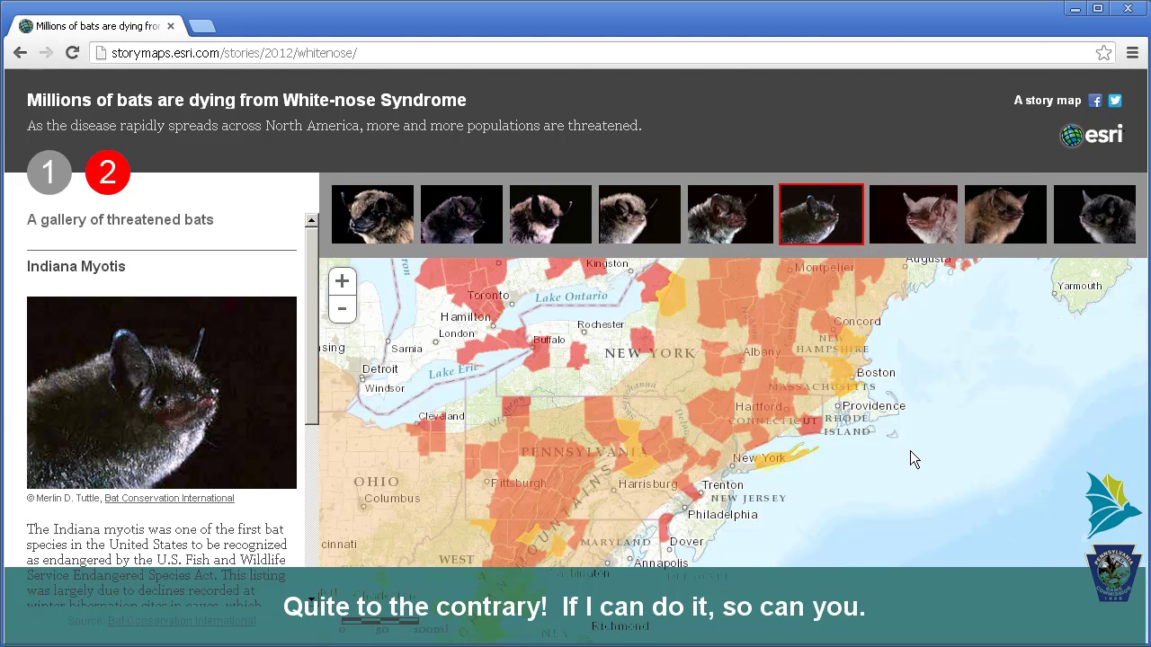
drag(498, 410, 710, 558)
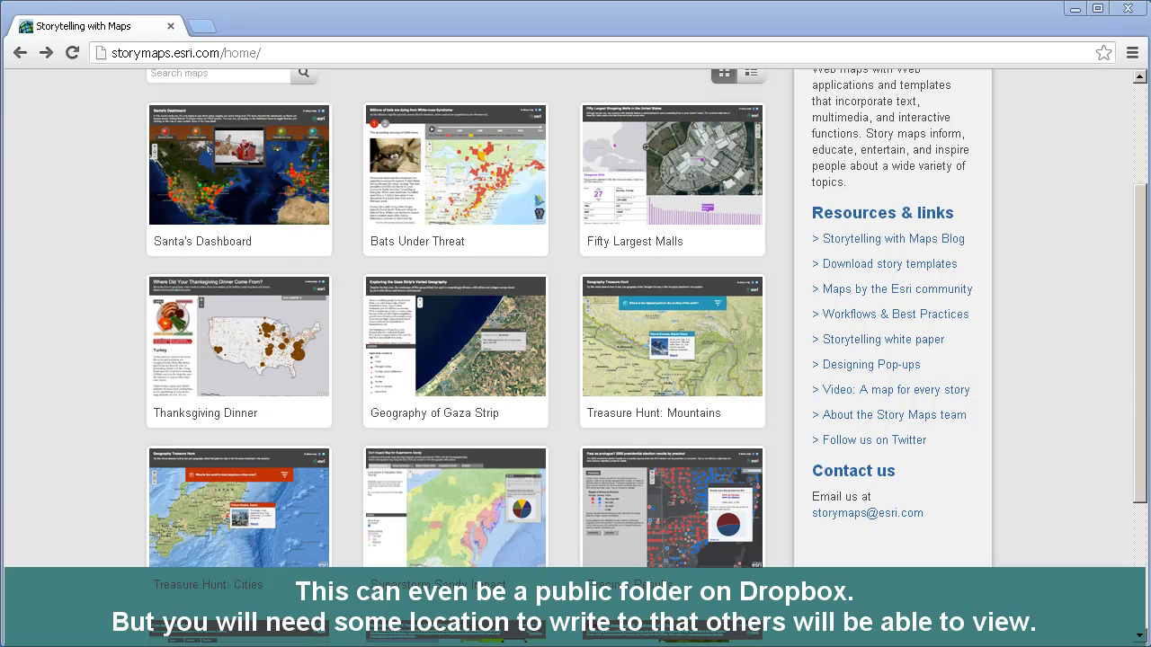
- Preview the Fifty Largest Malls story, then open the Workflows & Best Practices guide from the gallery
scroll(576, 360, up, 2)
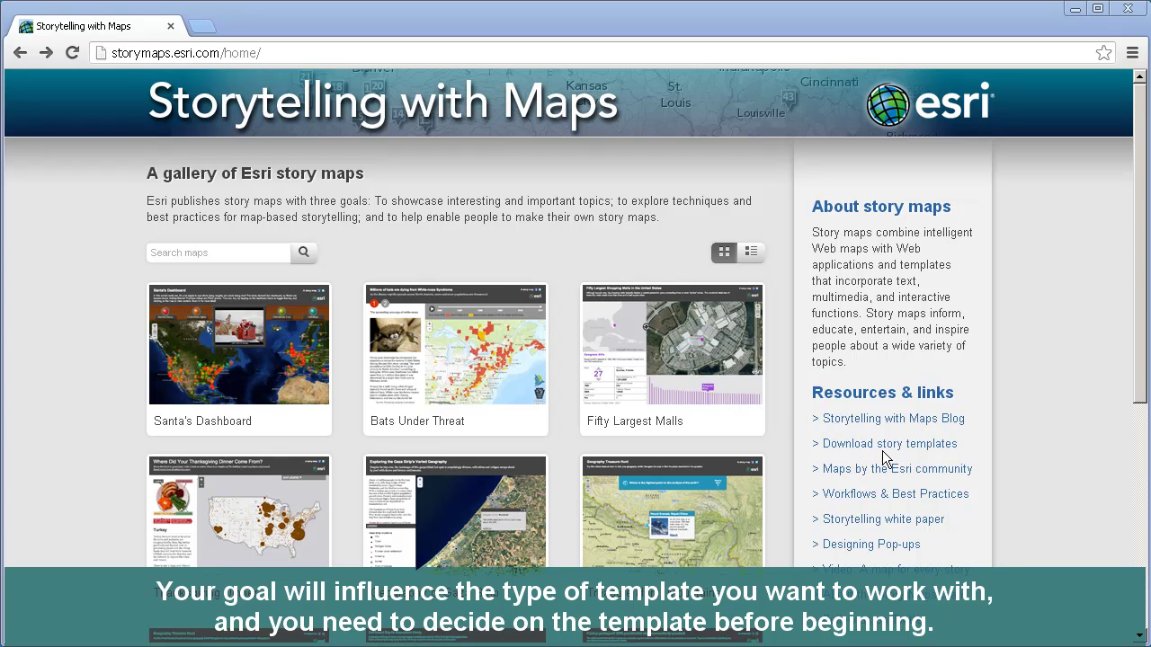
click(645, 386)
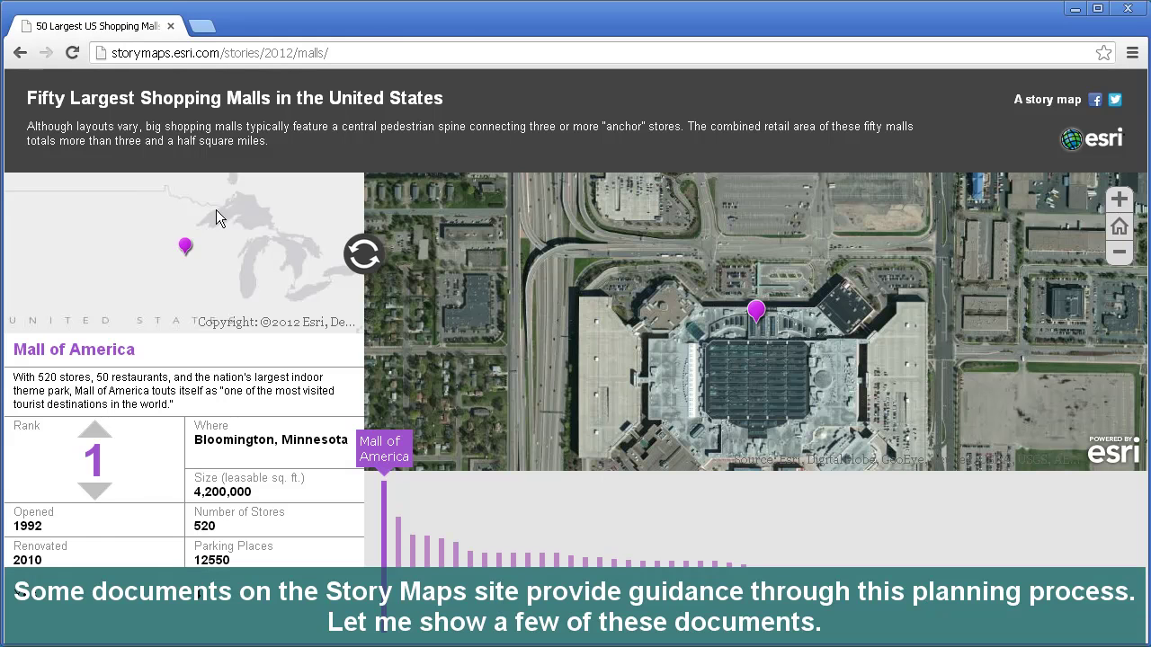
click(20, 54)
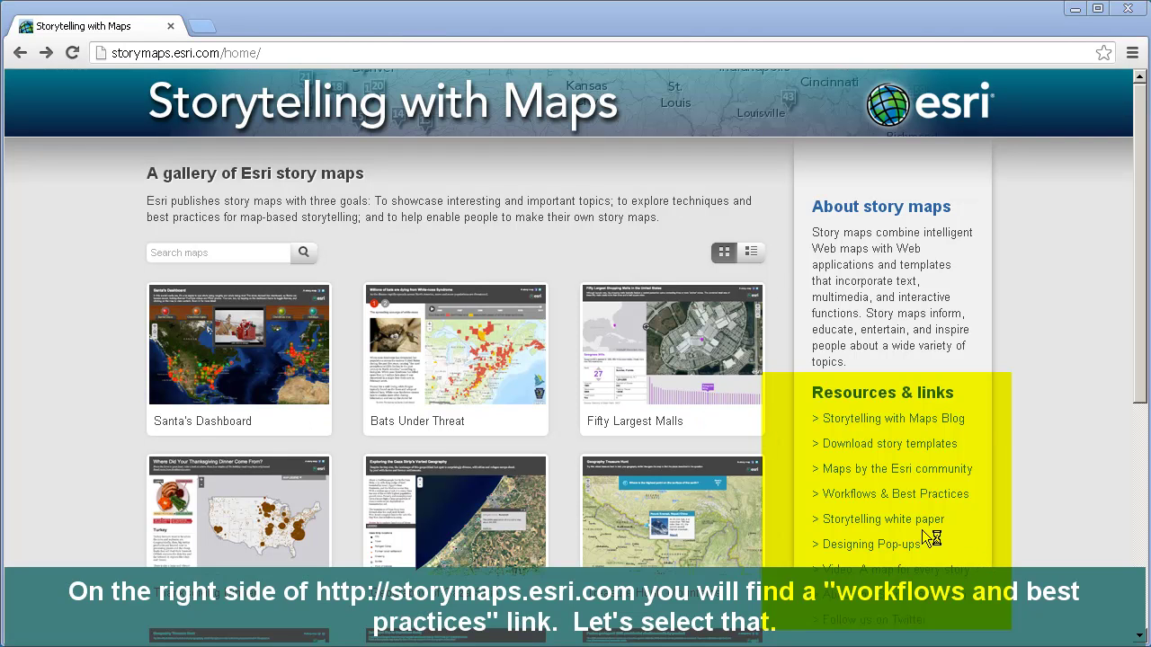
click(895, 495)
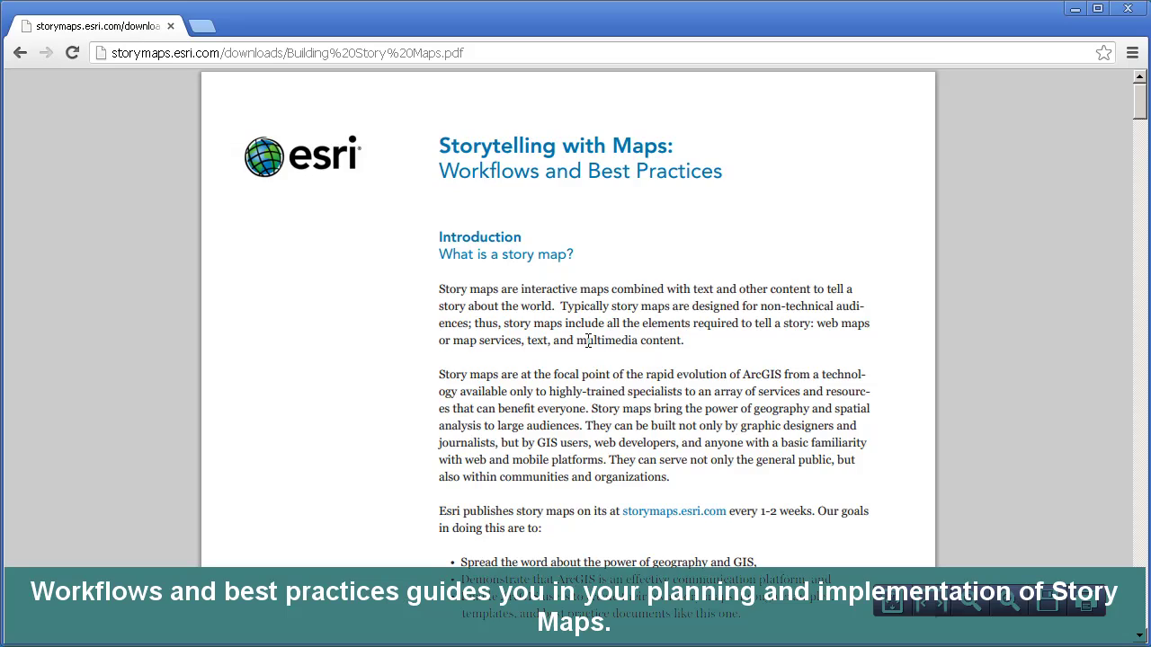
- Read the Building Story Maps PDF down to section 5 on publishing, then return to the gallery
scroll(588, 341, down, 6)
scroll(588, 349, down, 12)
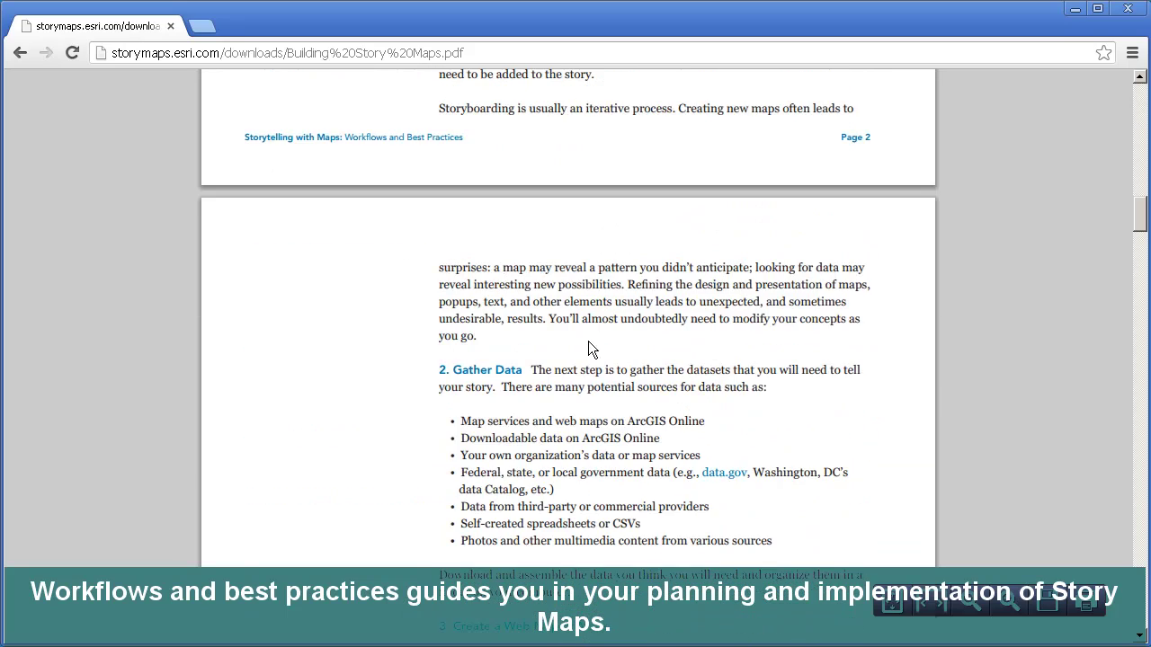
scroll(589, 349, down, 12)
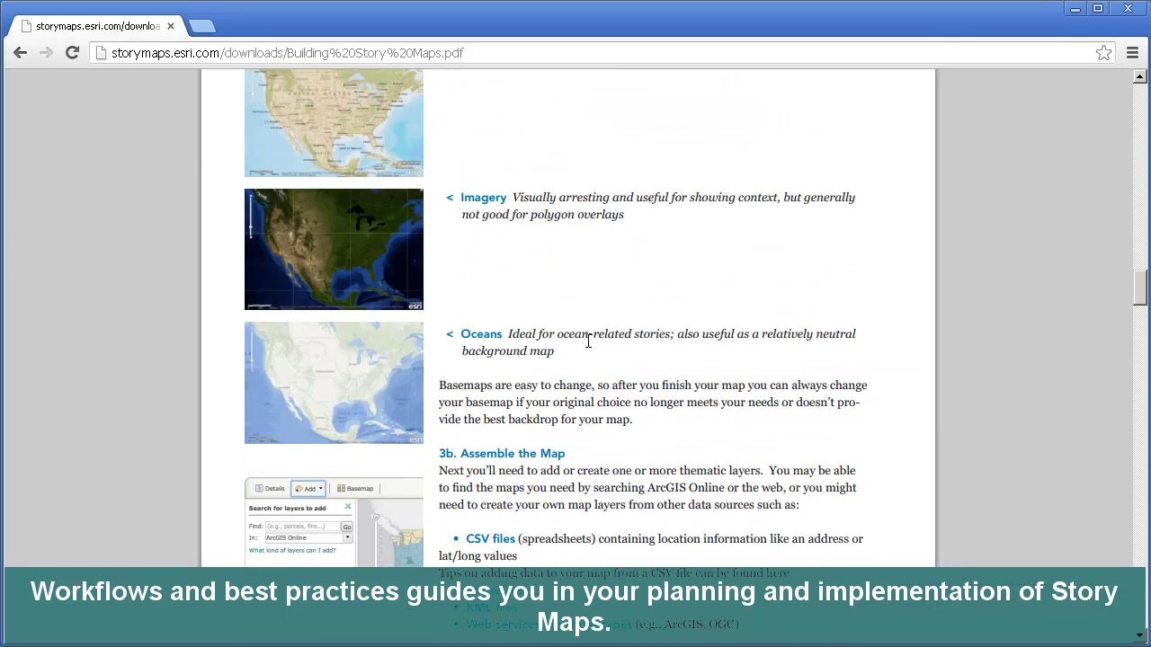
scroll(588, 341, down, 4)
scroll(588, 340, down, 5)
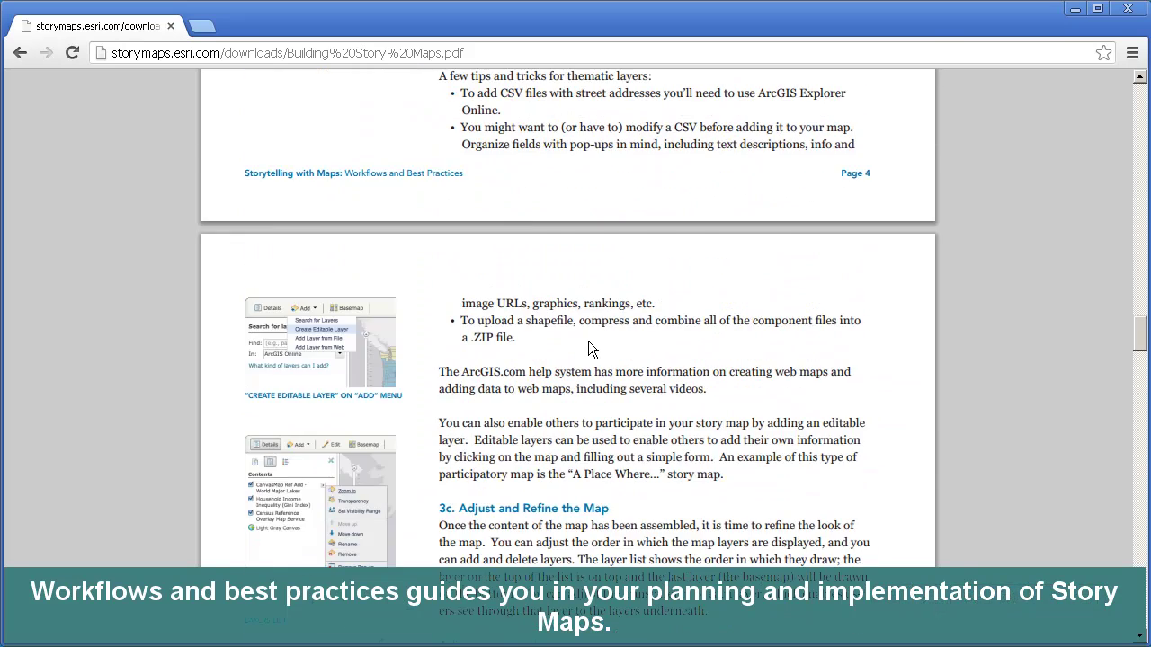
scroll(588, 341, down, 4)
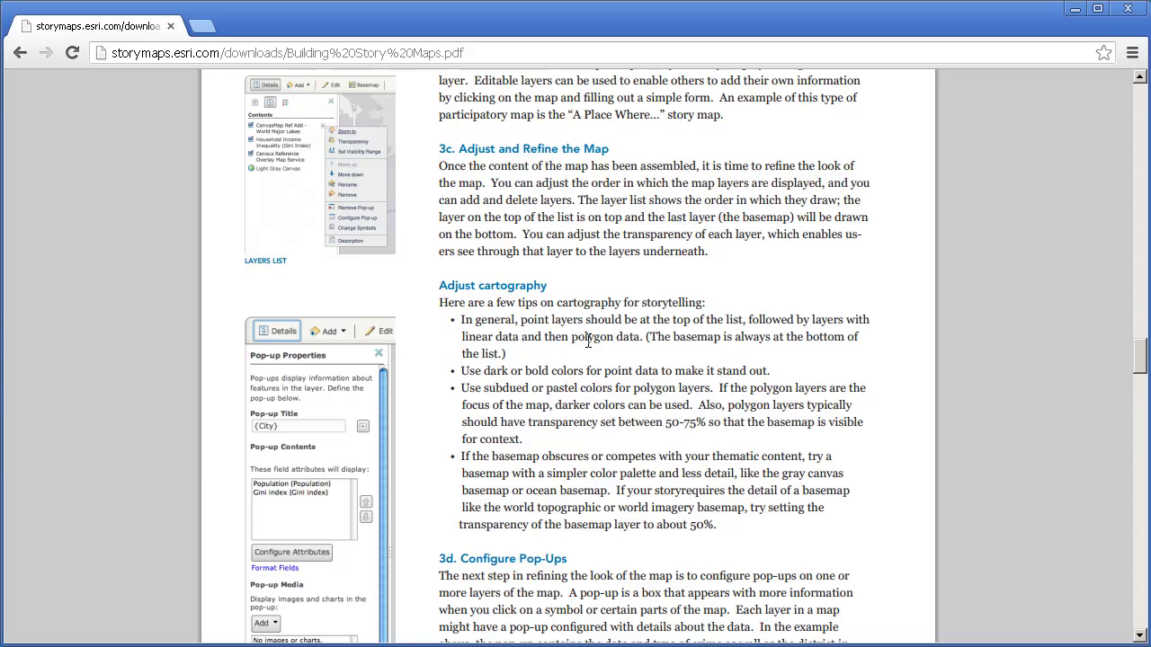
scroll(588, 341, down, 4)
scroll(588, 341, down, 4)
scroll(588, 340, down, 4)
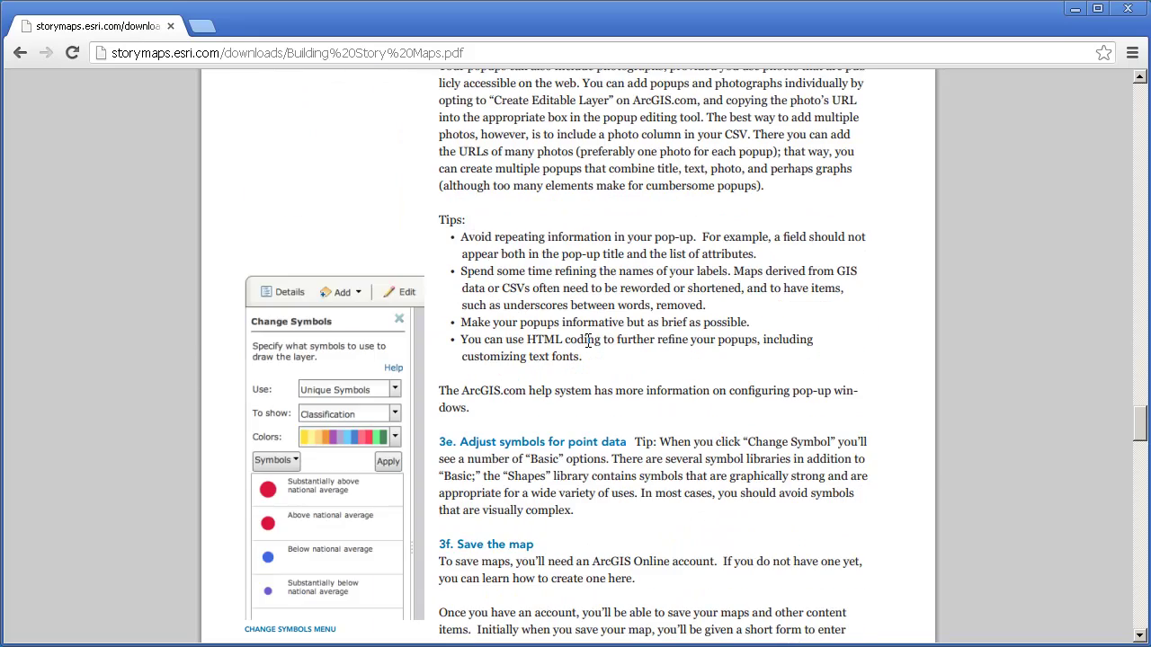
scroll(588, 341, down, 4)
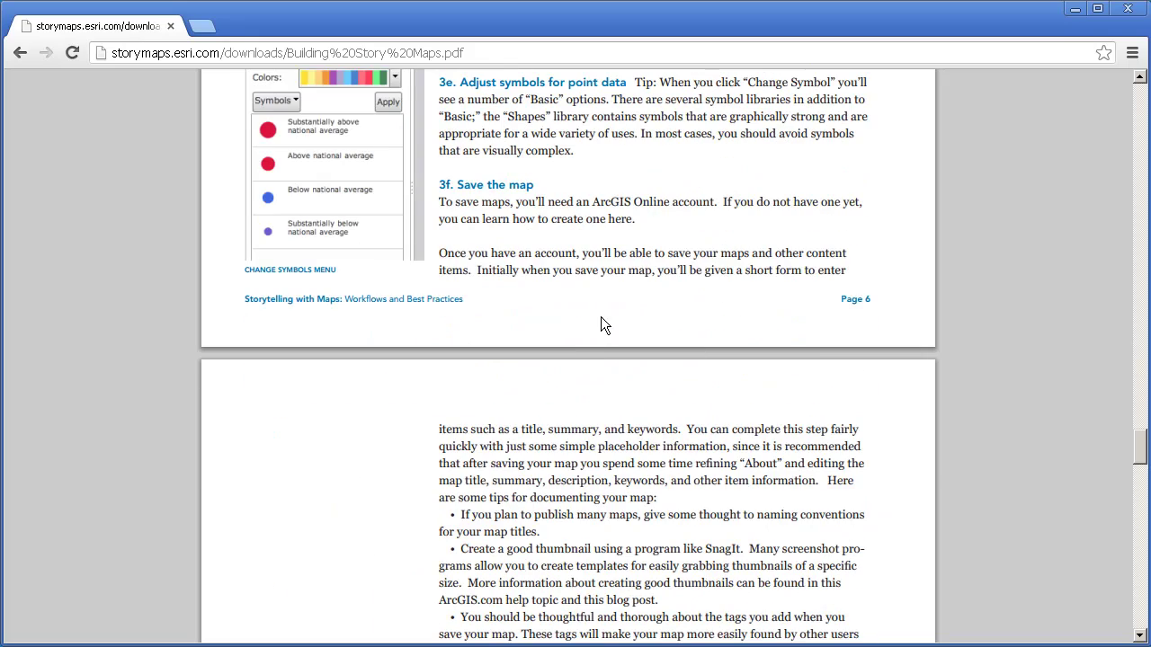
scroll(602, 314, down, 8)
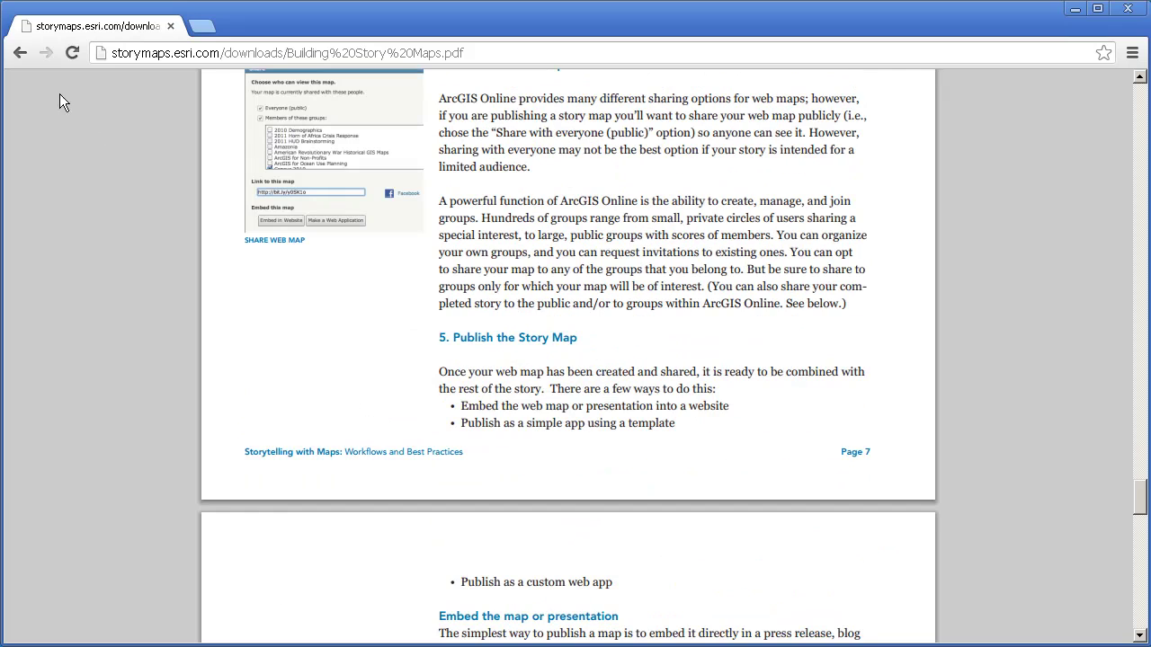
click(20, 52)
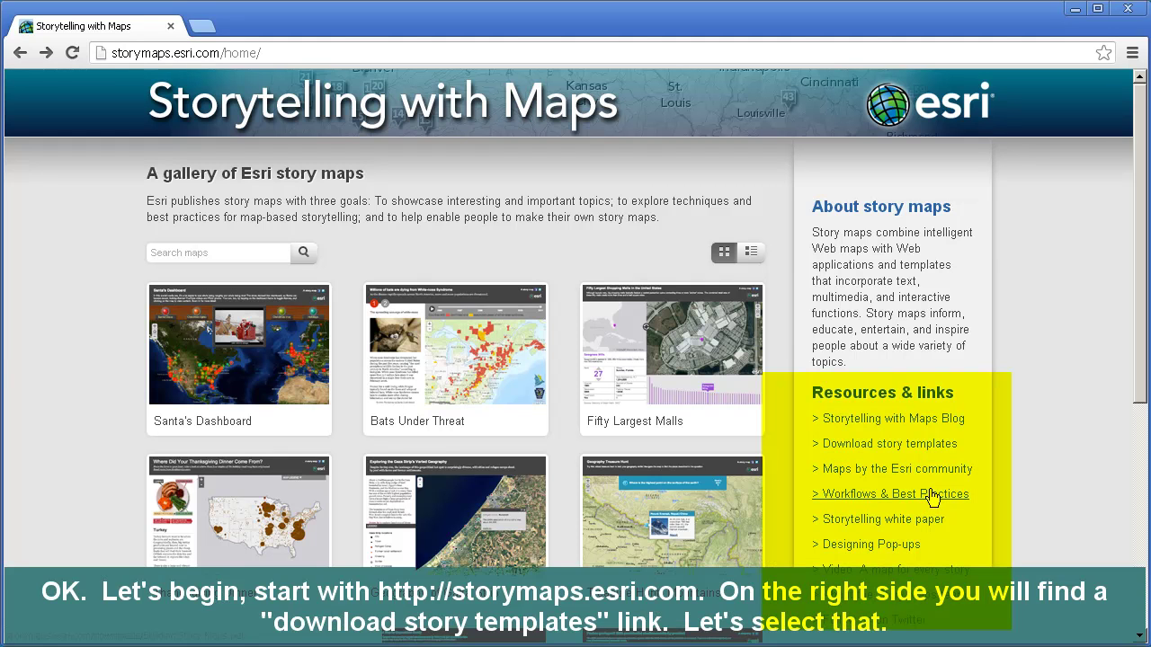
- Open Download story templates under Resources & links
click(883, 444)
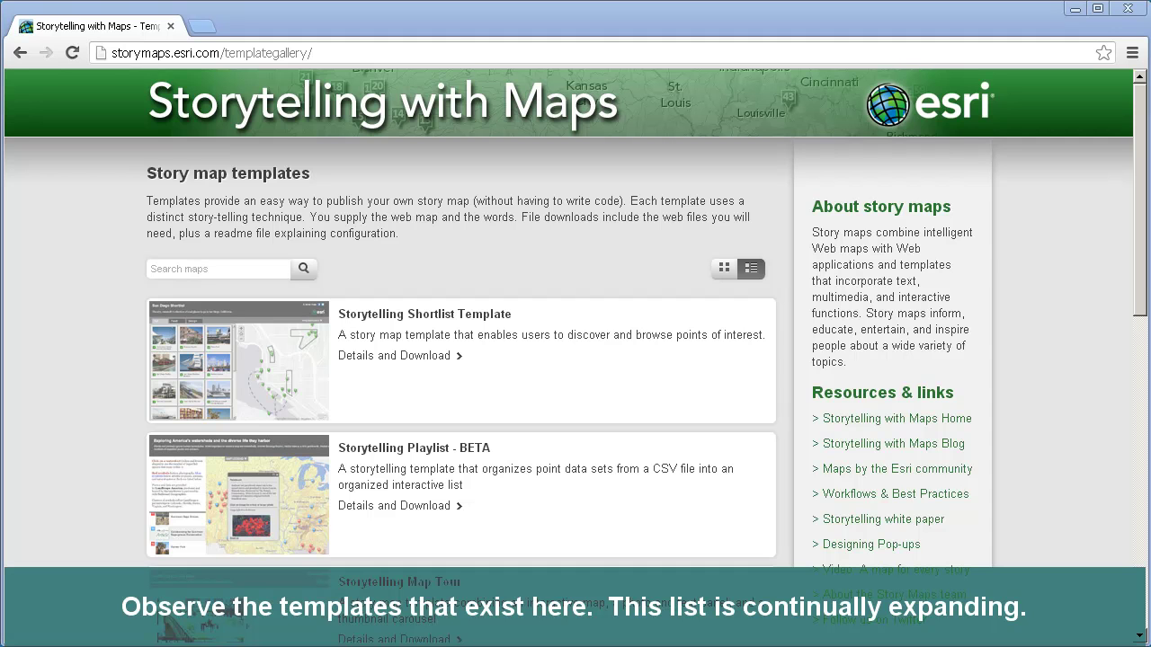
drag(1144, 281, 1144, 328)
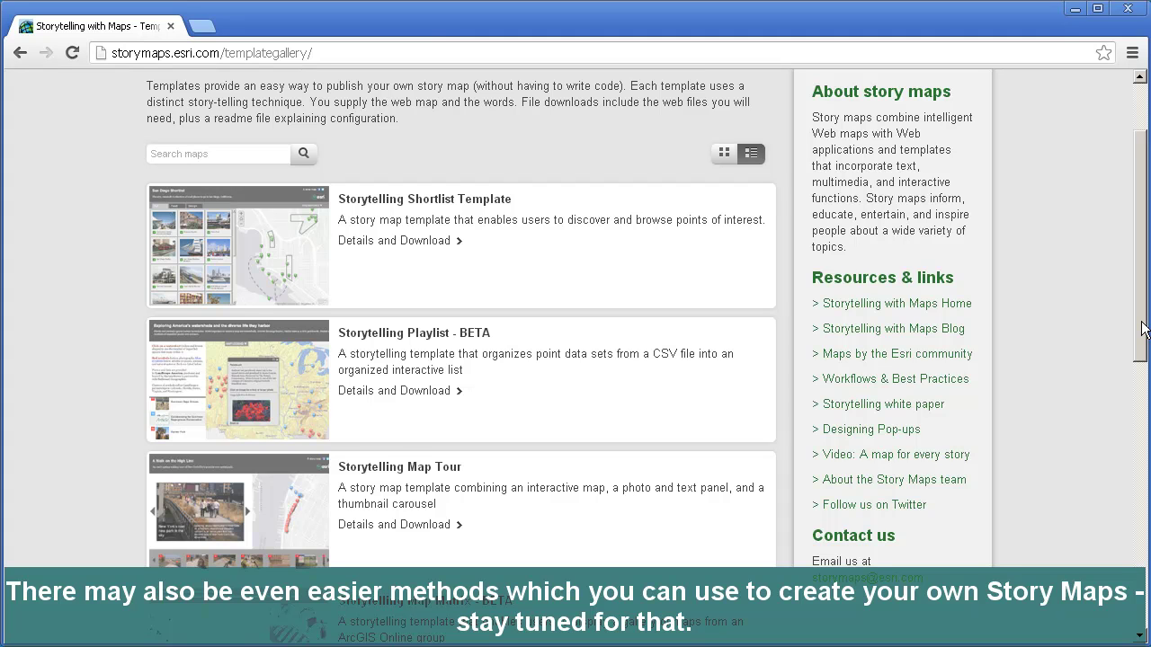
drag(1142, 329, 1125, 597)
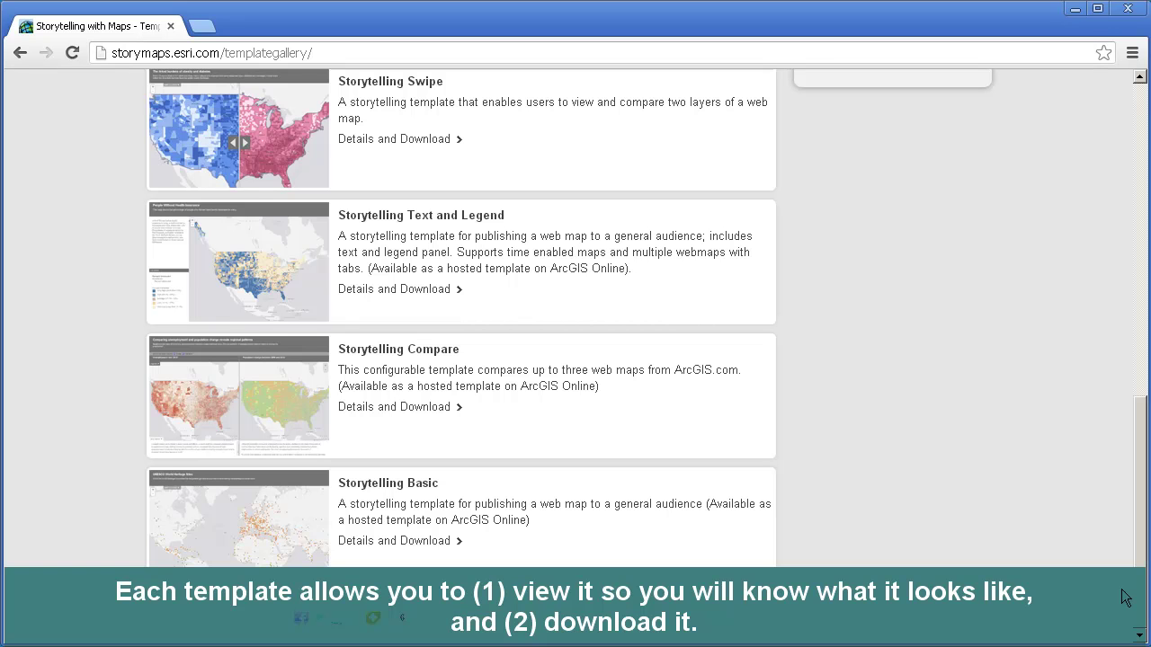
drag(1123, 598, 1124, 268)
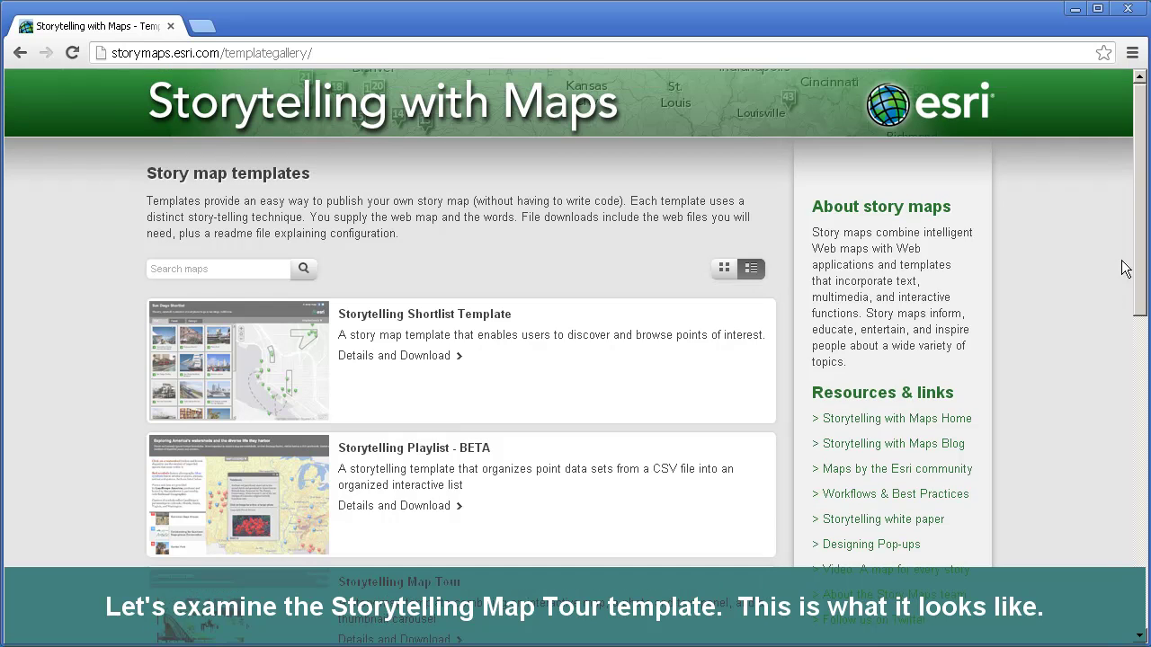
- Preview the High Line Map Tour demo, stepping to North end, spring sunshine, Snapshot and Diagonal stops
click(421, 585)
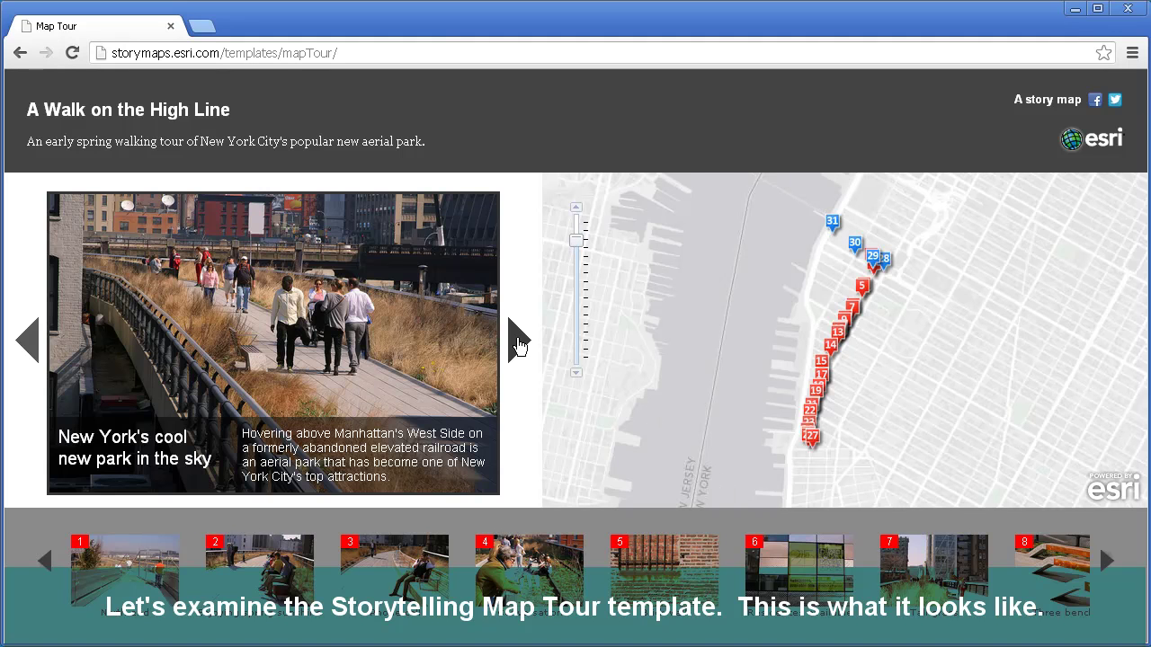
click(515, 344)
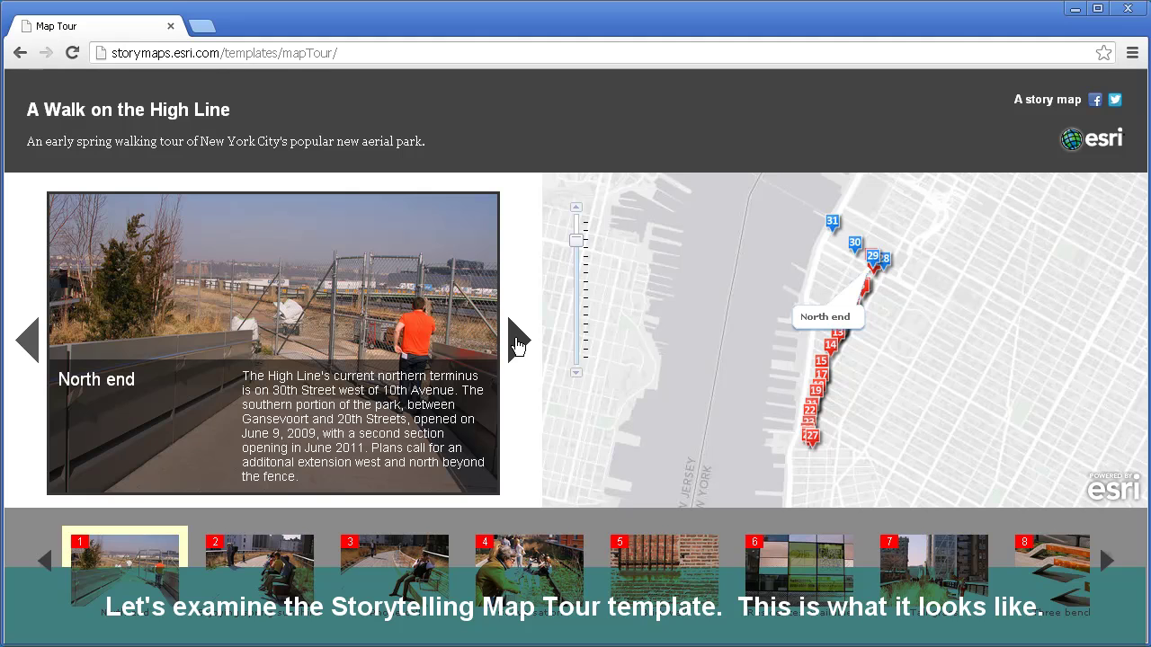
click(517, 345)
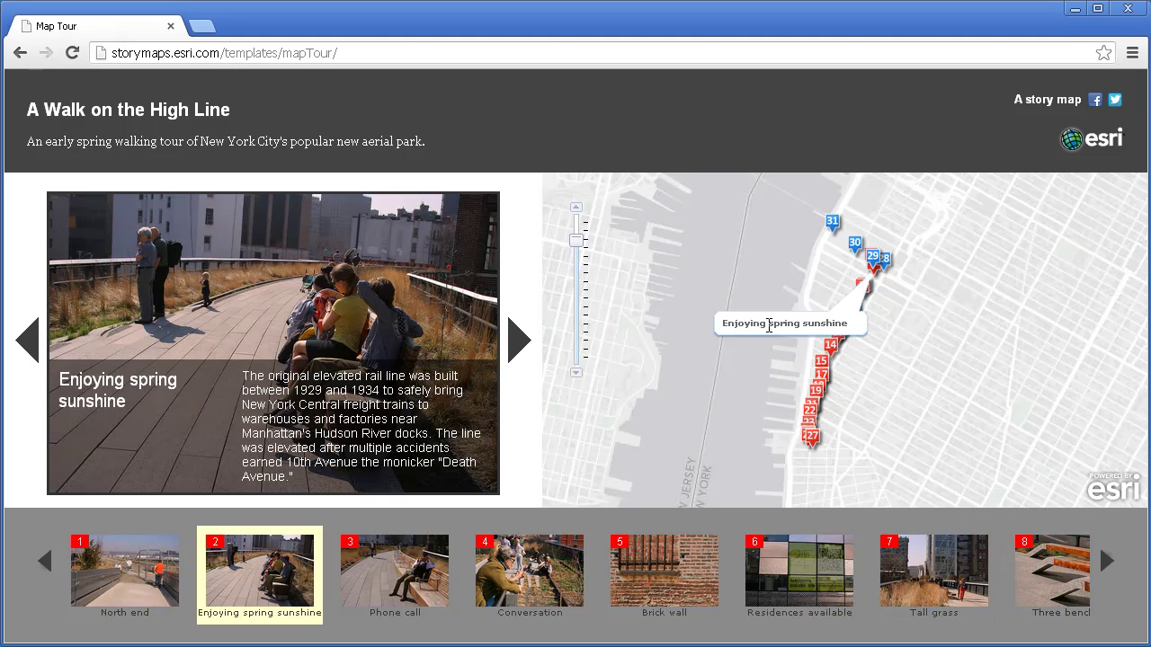
drag(783, 293, 897, 403)
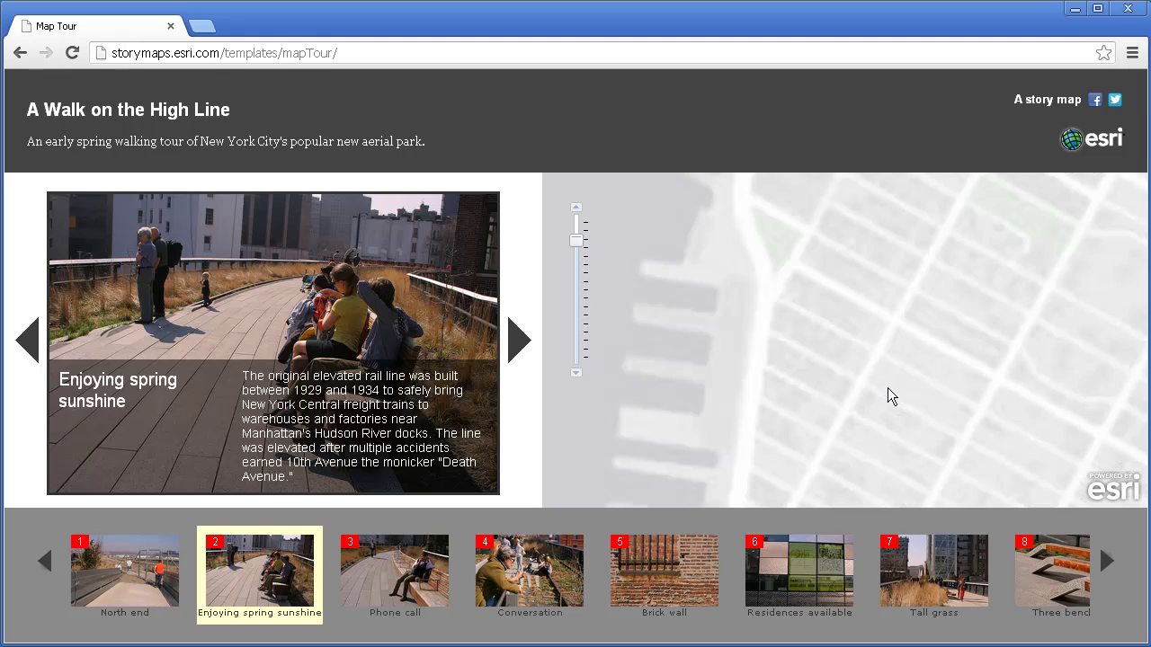
click(853, 346)
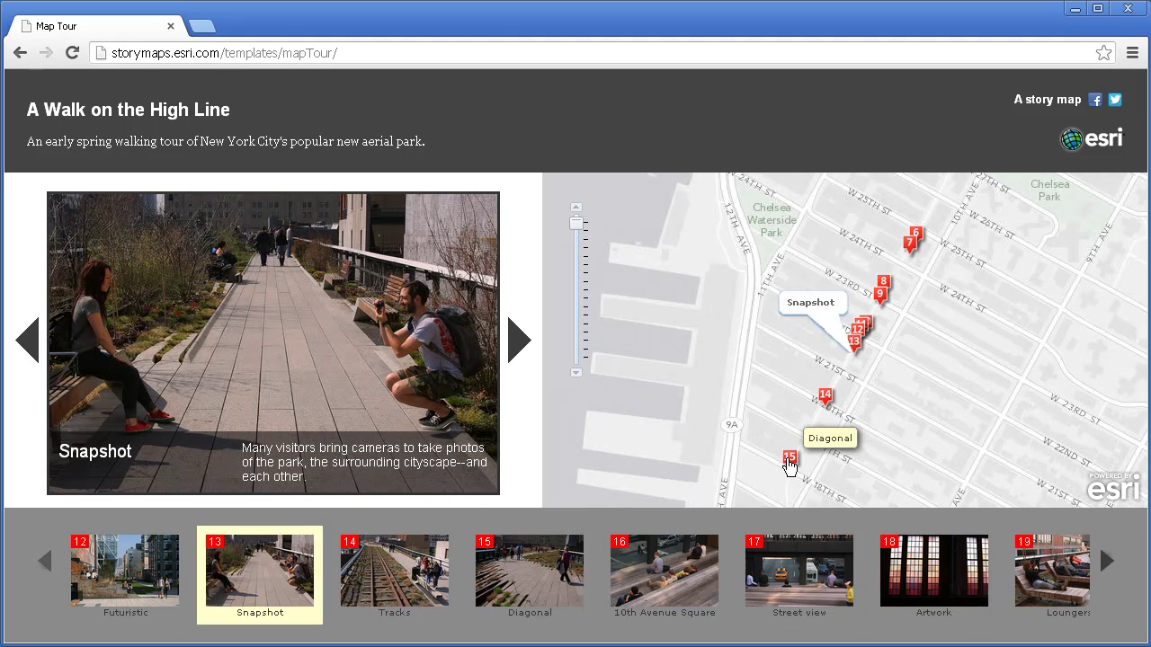
click(790, 461)
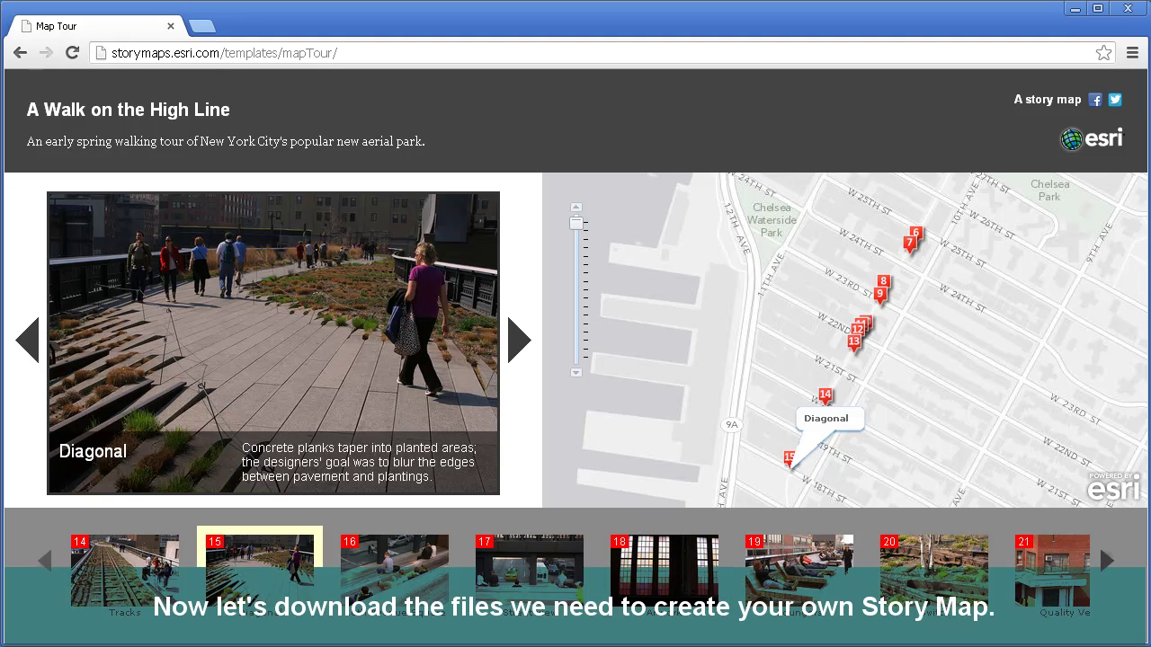
click(22, 56)
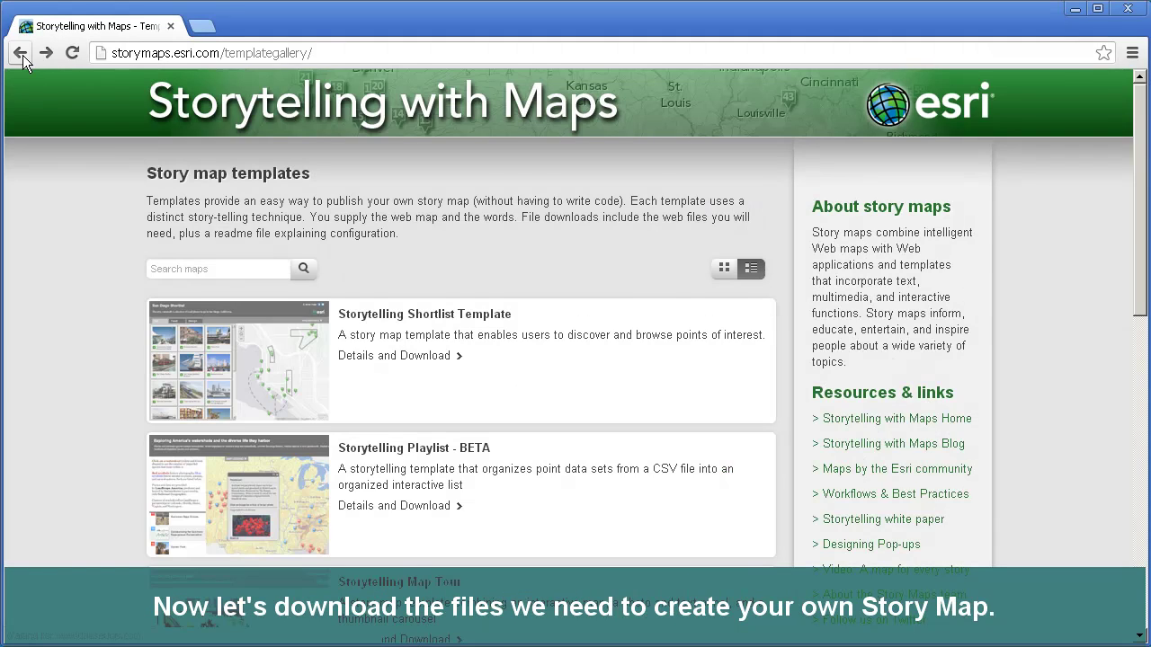
- Open the Storytelling Map Tour details page and download its source code zip
scroll(379, 388, down, 1)
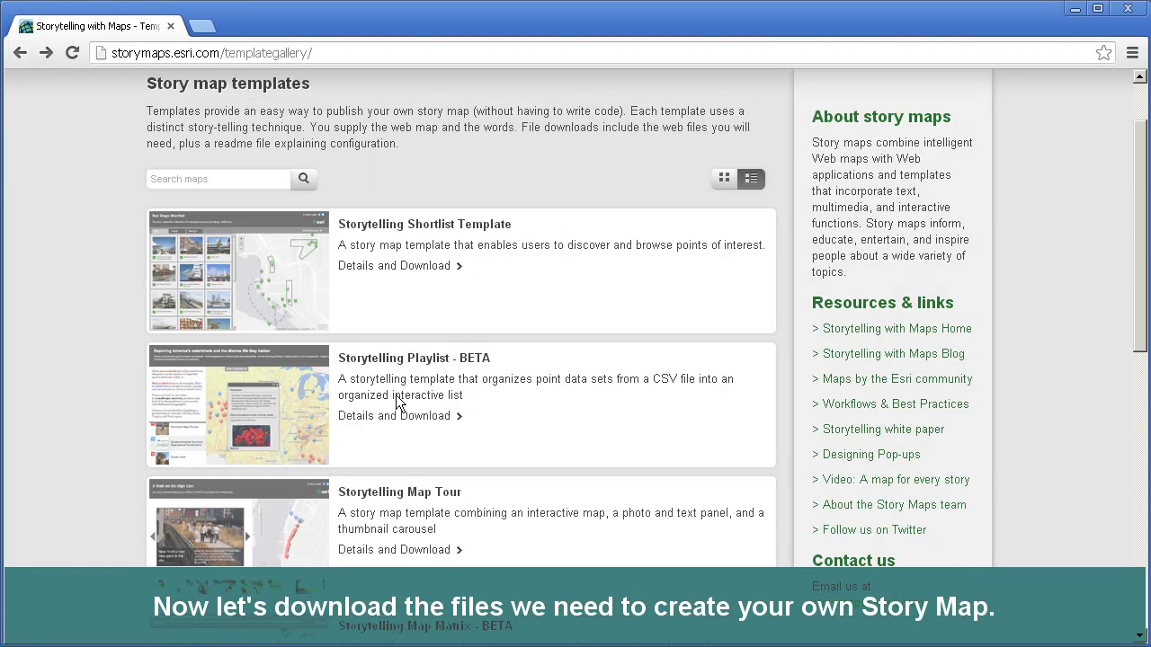
click(399, 551)
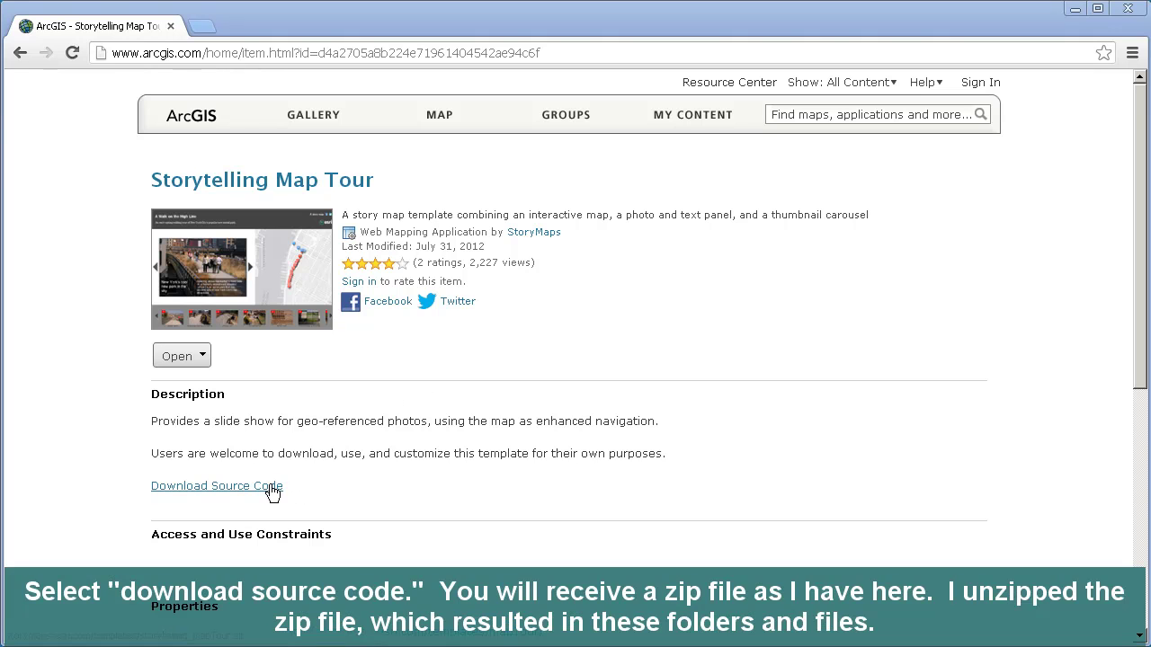
click(269, 487)
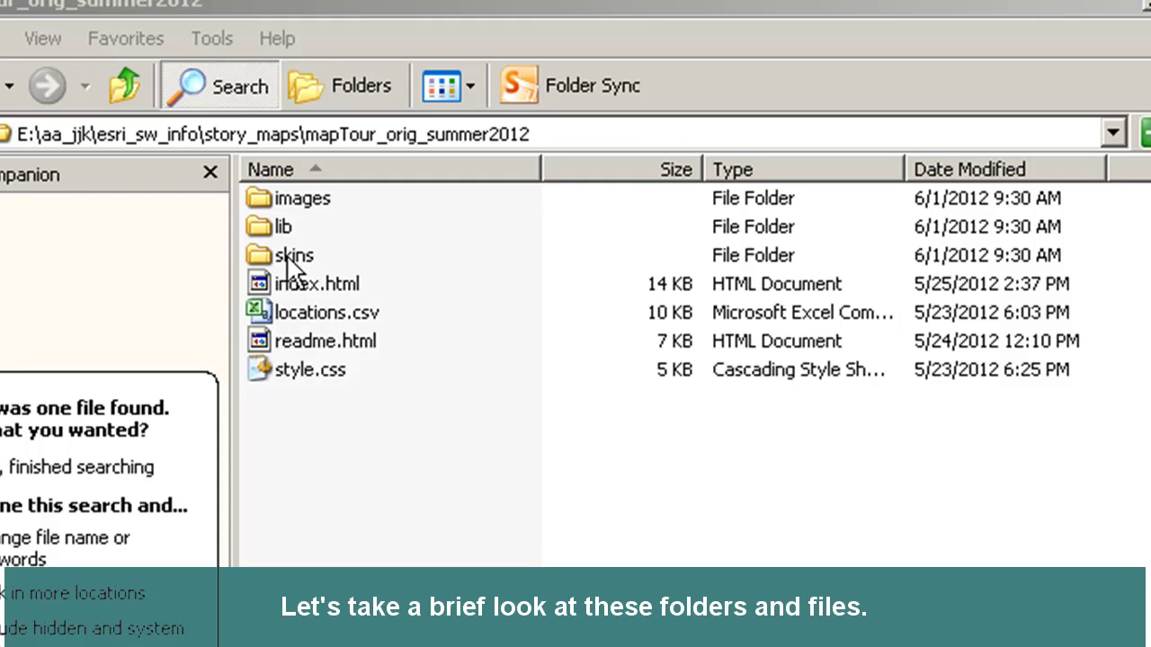
double_click(302, 202)
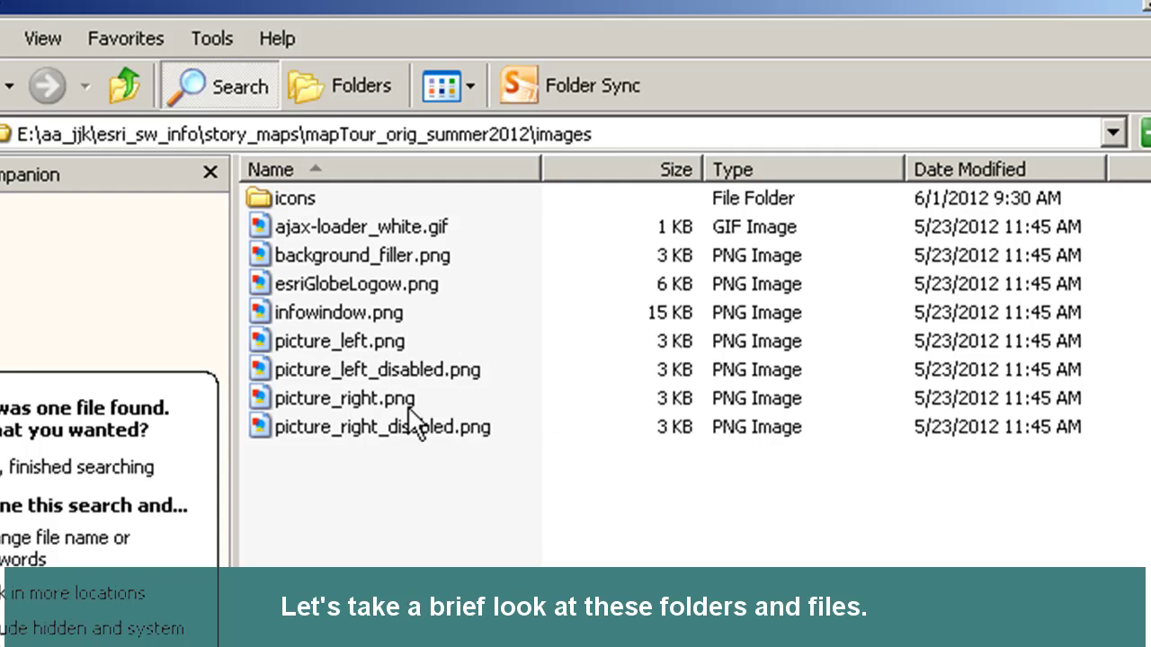
mouse_move(348, 427)
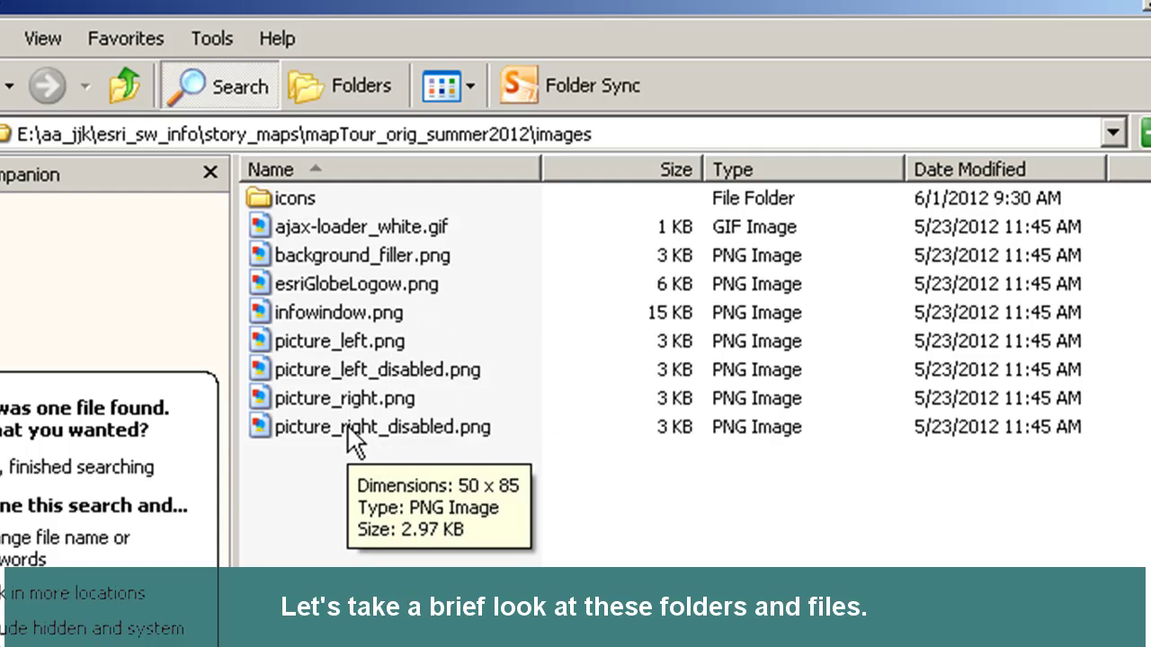
double_click(286, 197)
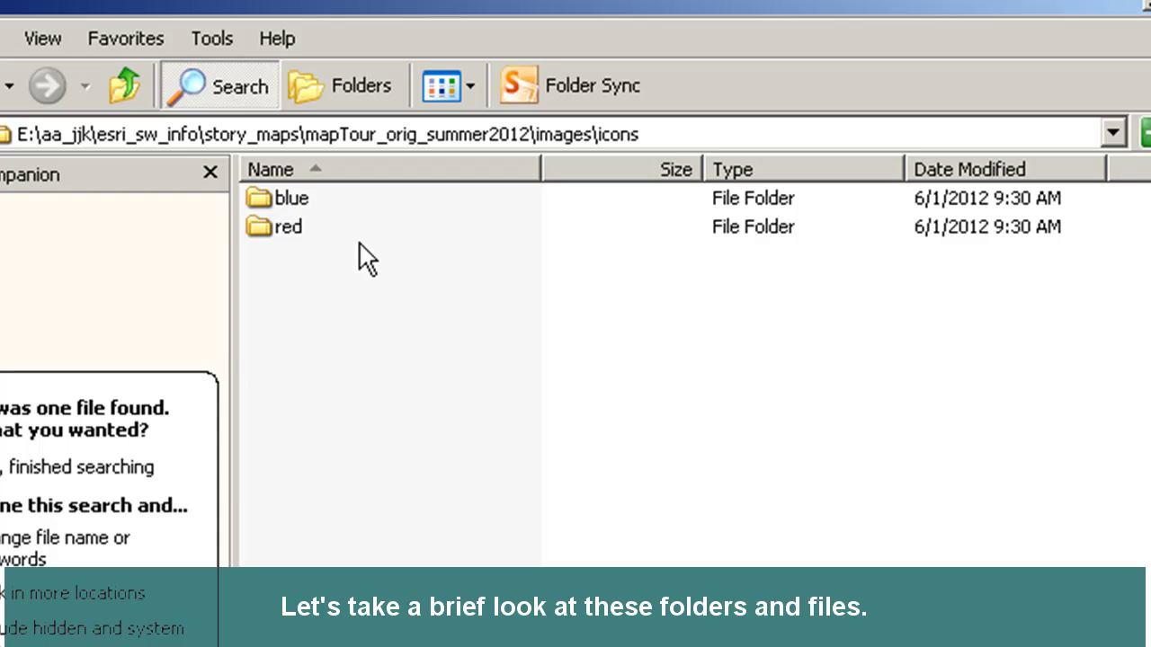
double_click(292, 196)
right_click(416, 319)
click(440, 340)
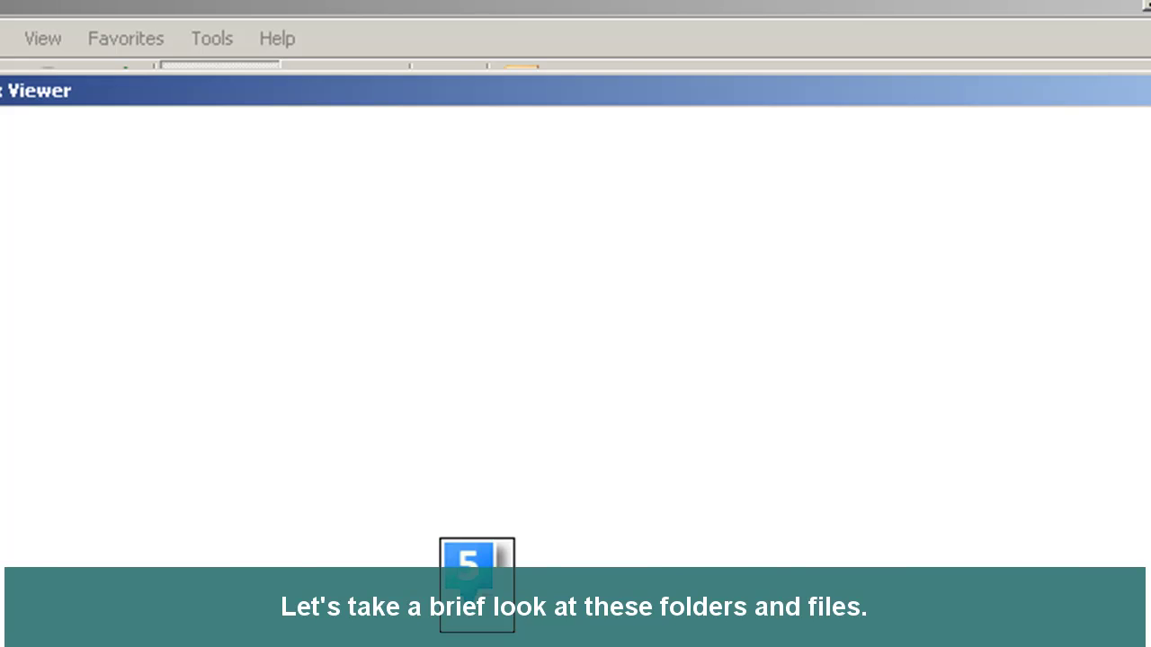
key(alt+F4)
click(120, 73)
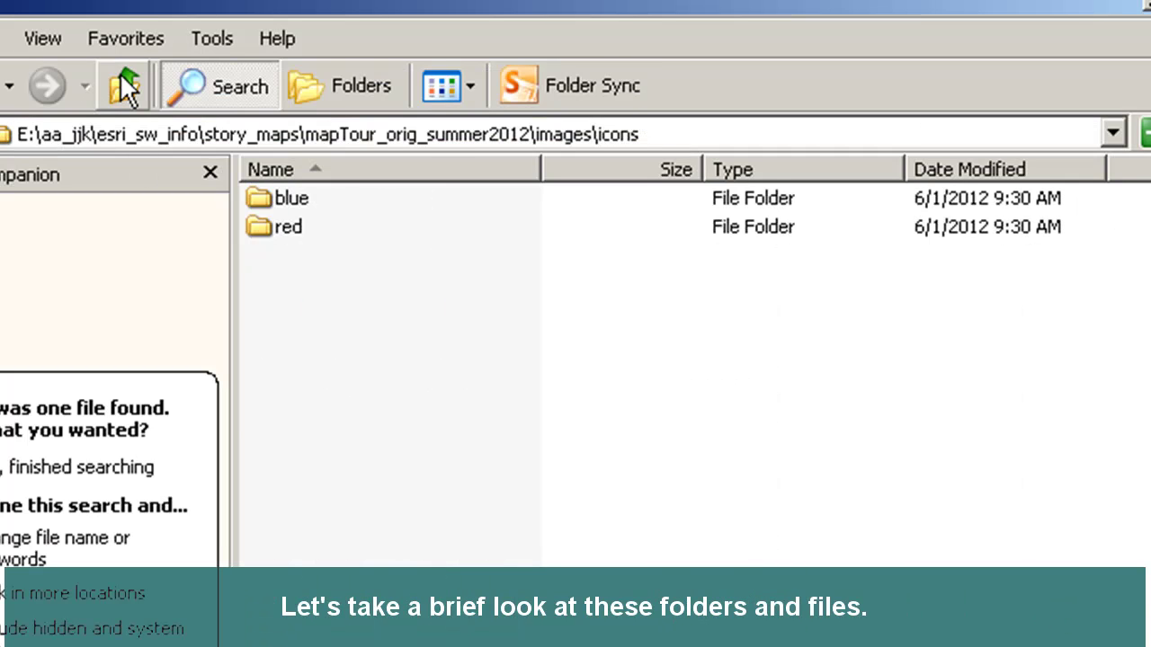
click(120, 71)
click(119, 72)
double_click(288, 231)
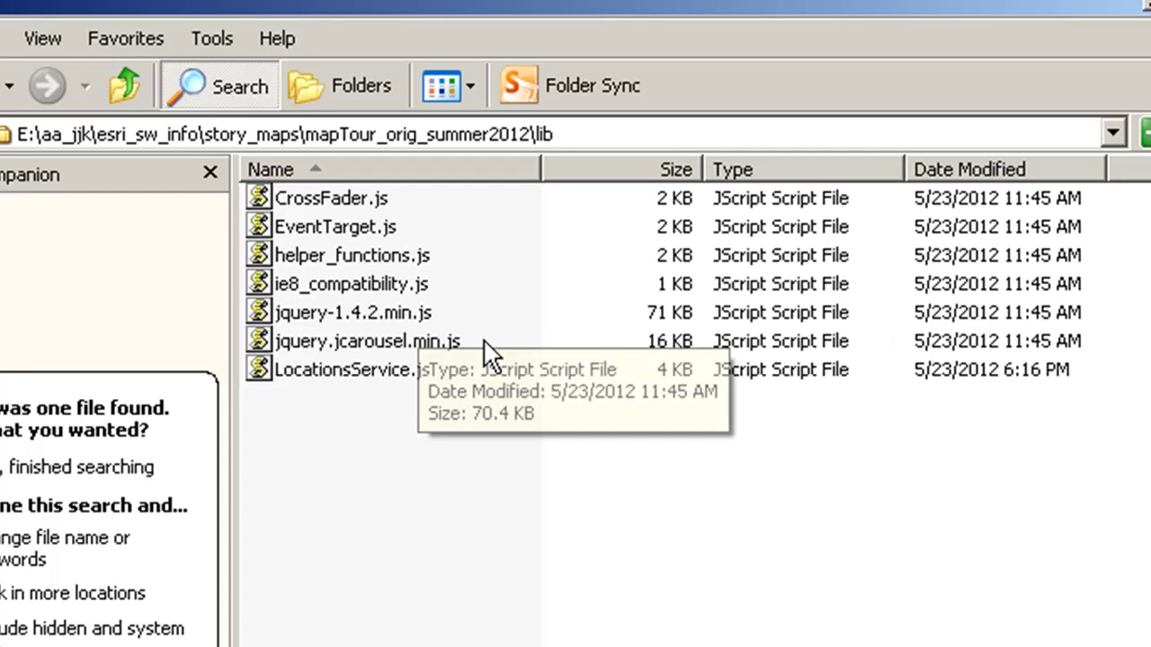
click(127, 86)
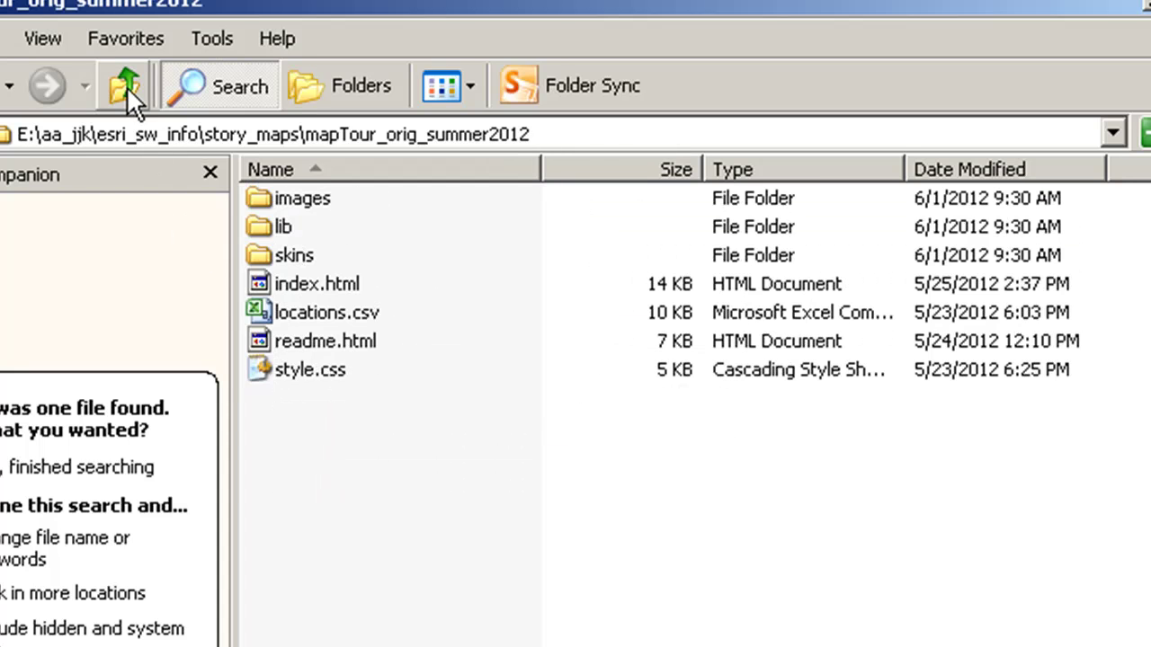
double_click(279, 259)
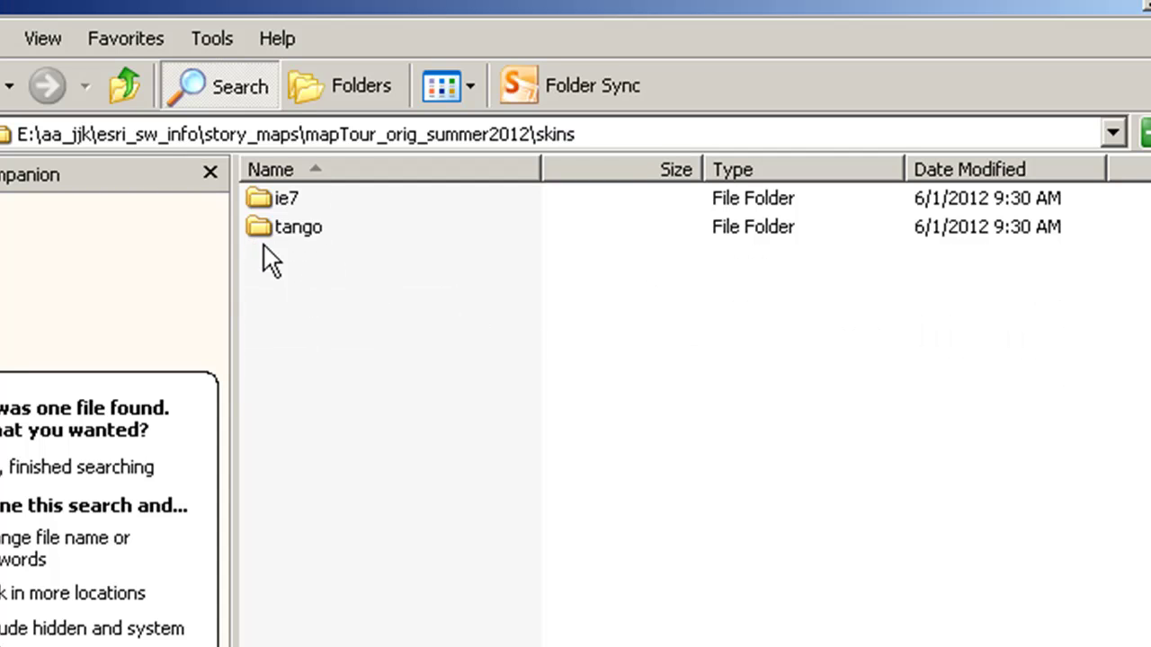
click(125, 89)
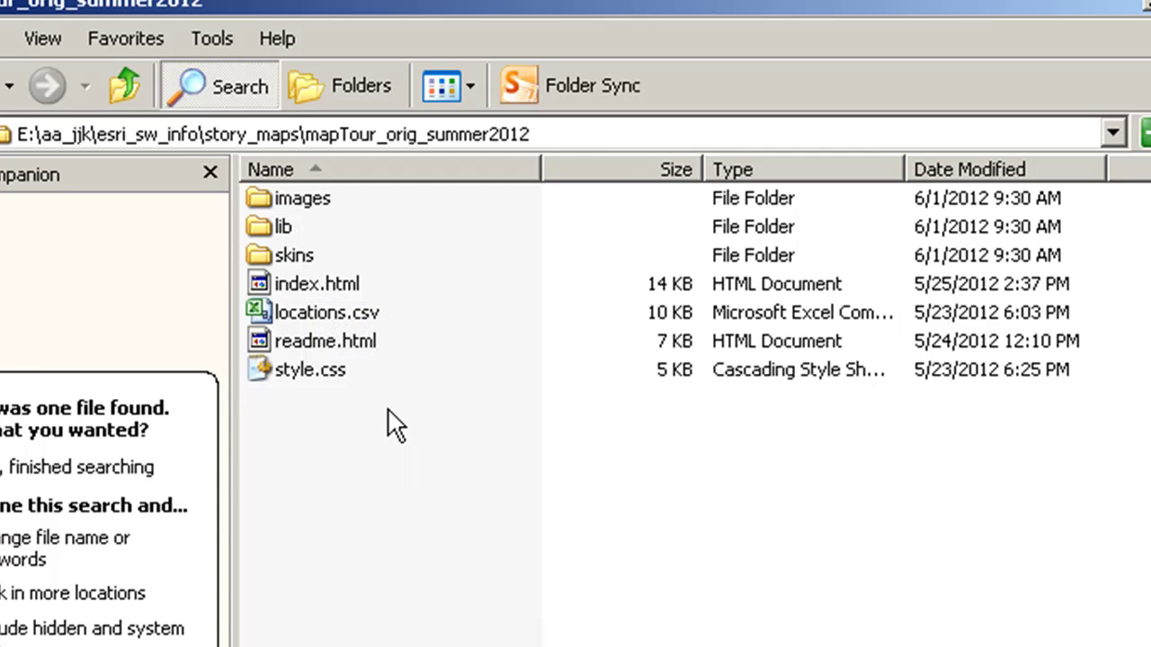
right_click(314, 288)
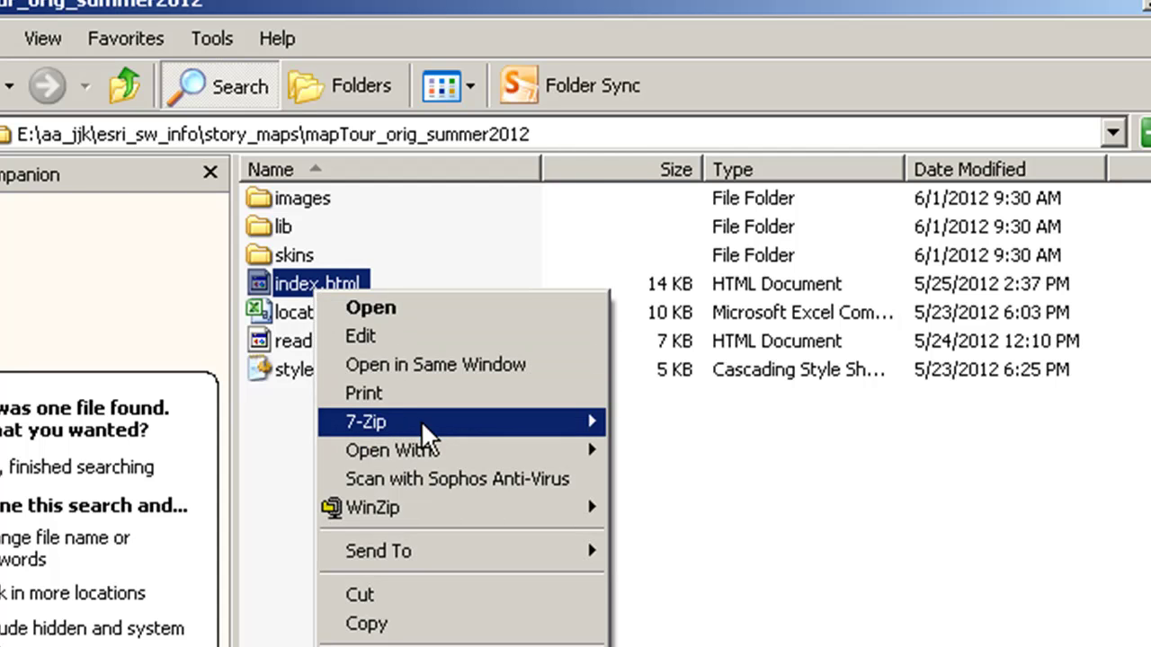
- View index.html in WordPad down to its begin config section, then close it
mouse_move(436, 434)
mouse_move(486, 446)
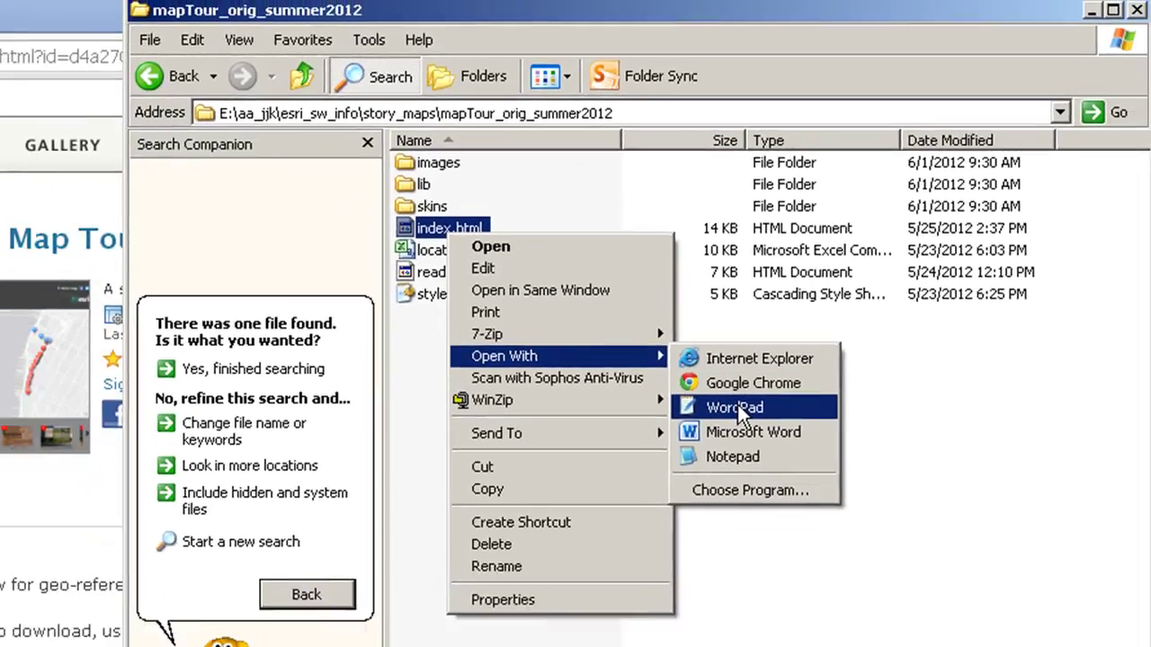
click(701, 492)
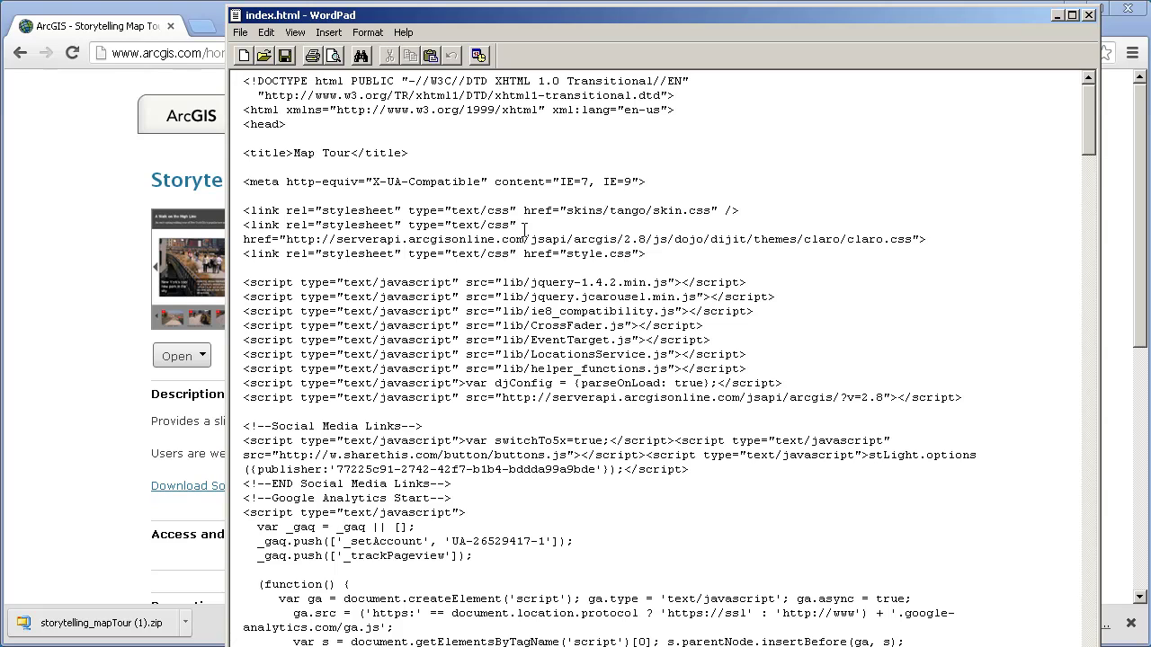
scroll(525, 228, down, 15)
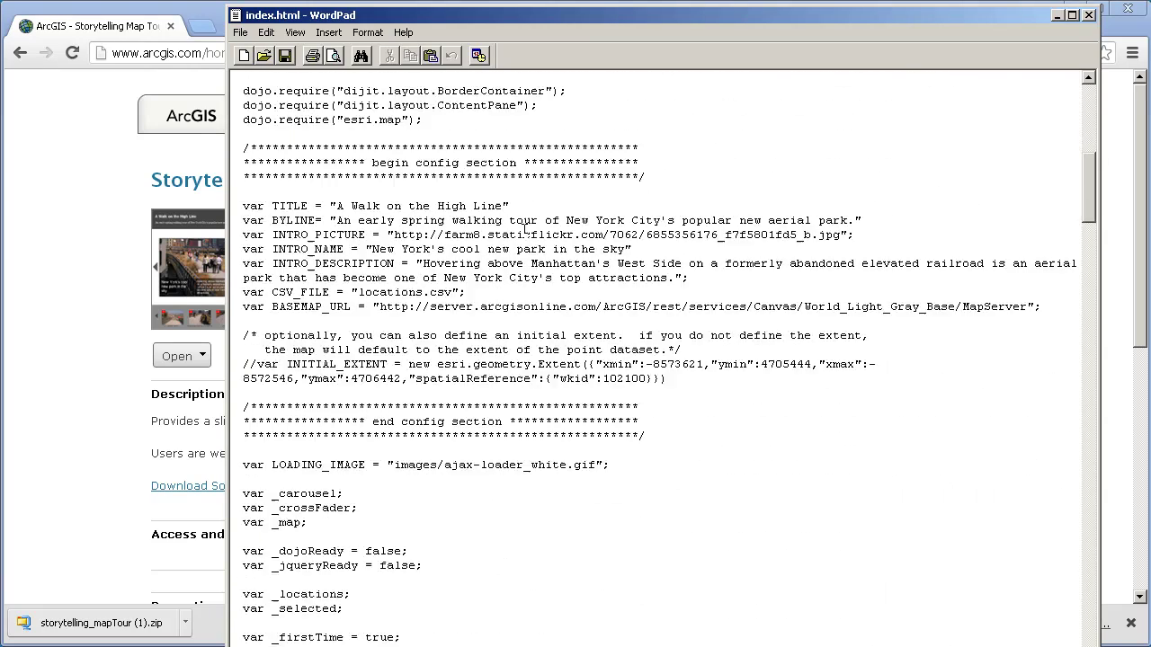
scroll(525, 228, down, 3)
click(1088, 16)
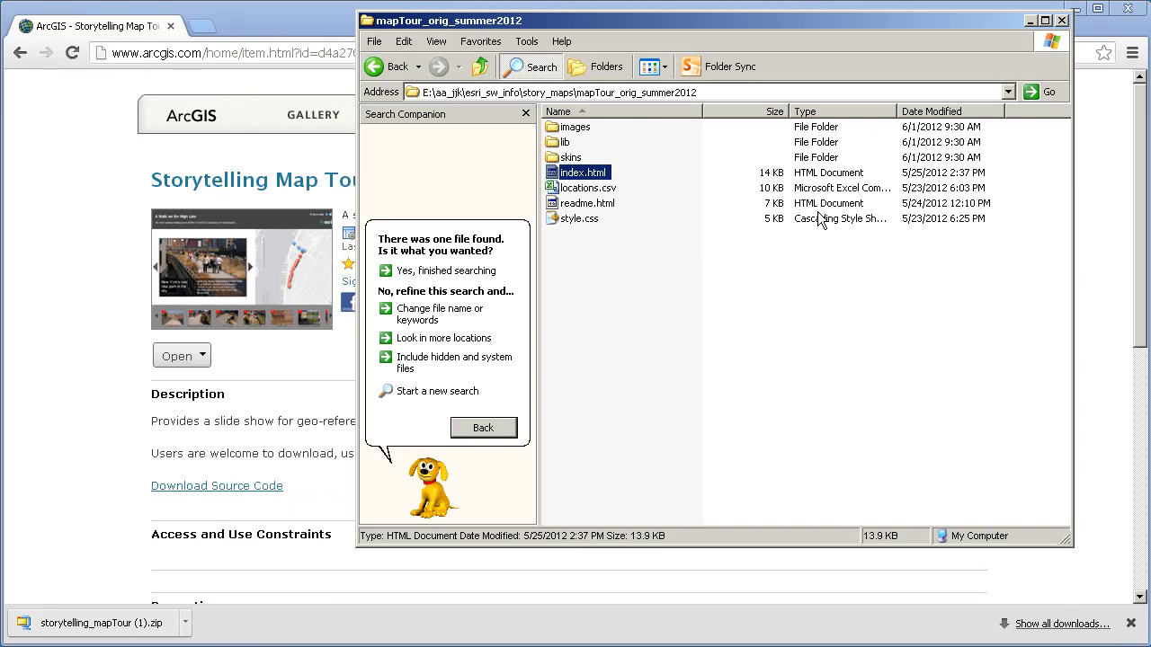
- Open locations.csv in Microsoft Excel
right_click(590, 191)
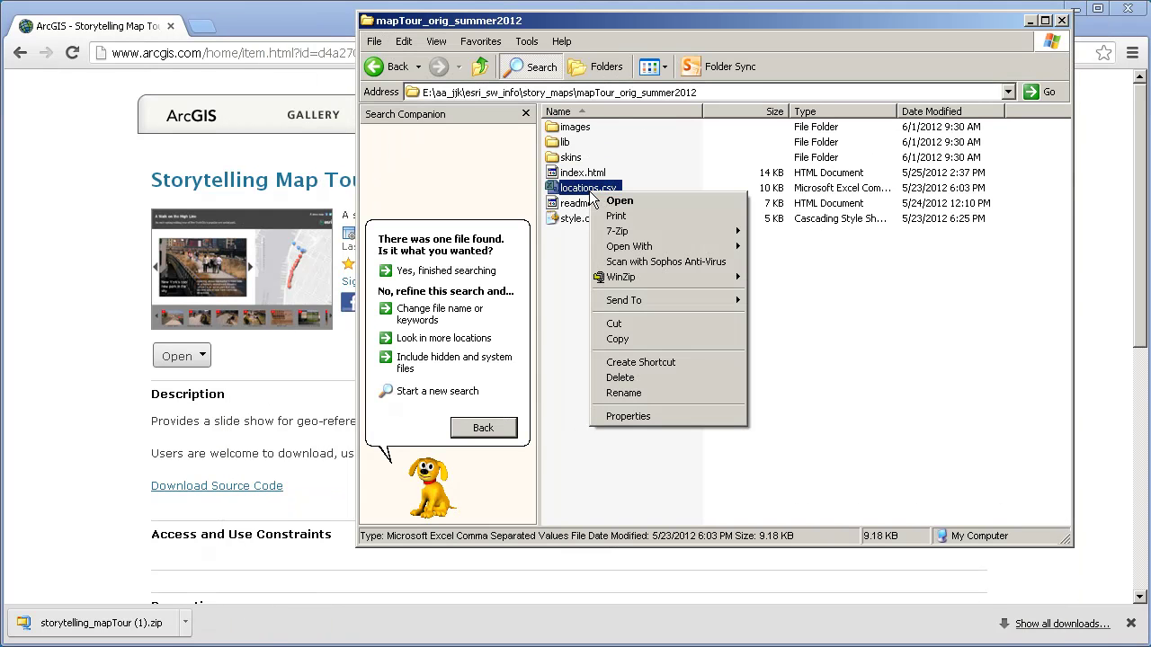
mouse_move(631, 249)
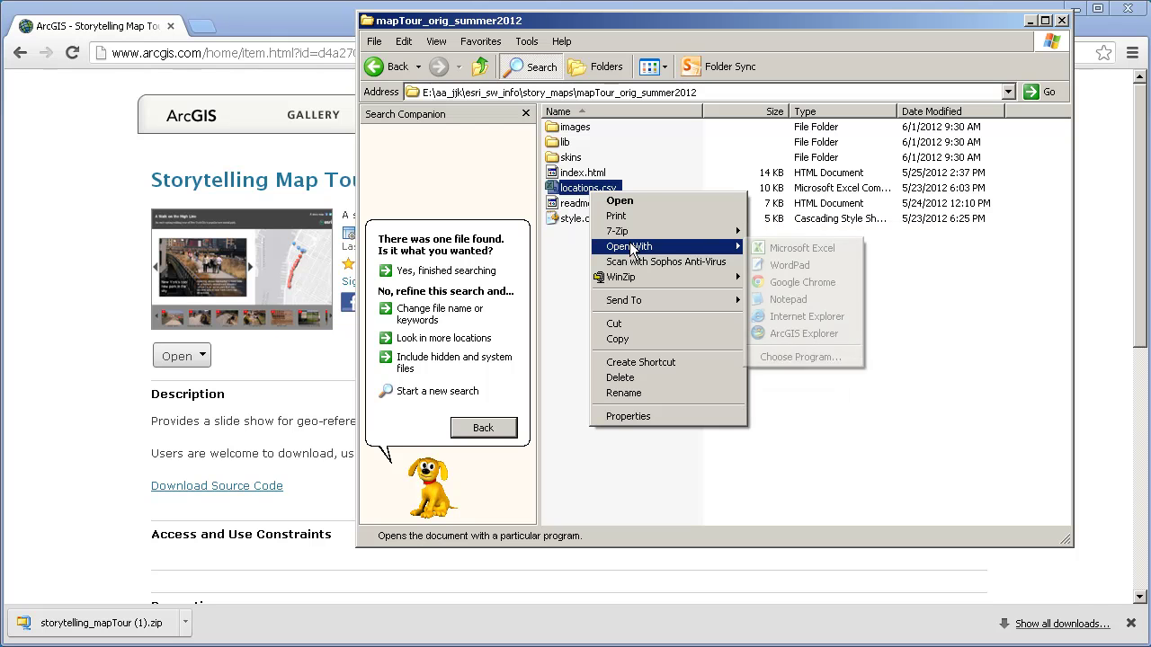
click(795, 248)
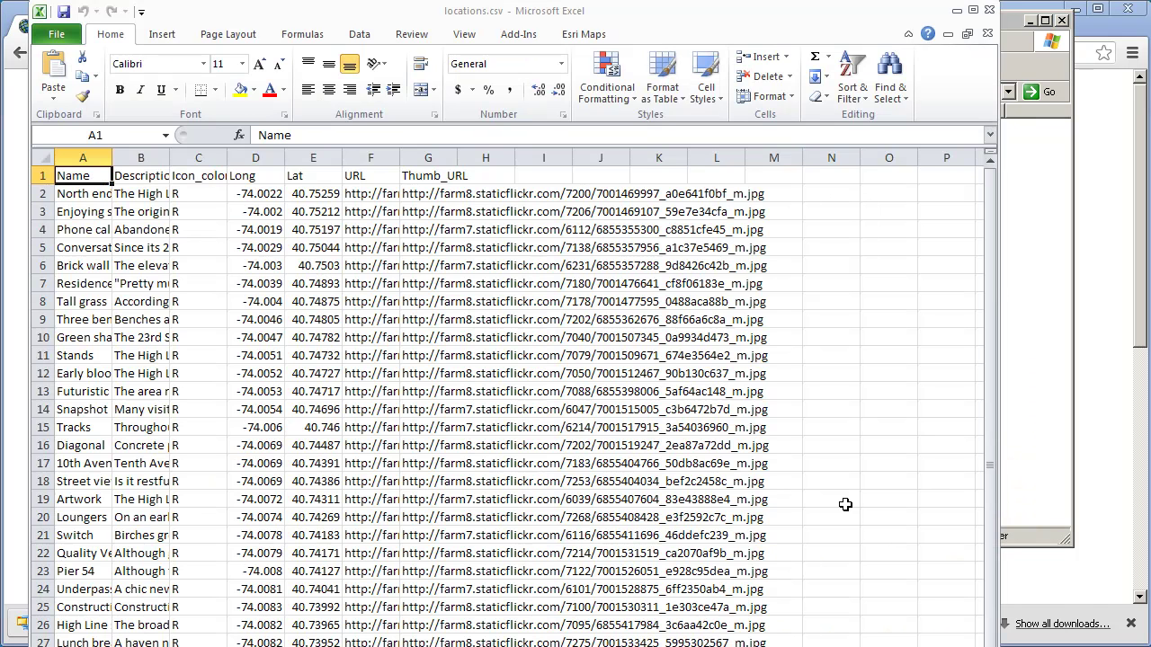
- Auto-fit columns A–F (Name, Description, Icon_color, Long, Lat, URL), then close without saving
click(113, 158)
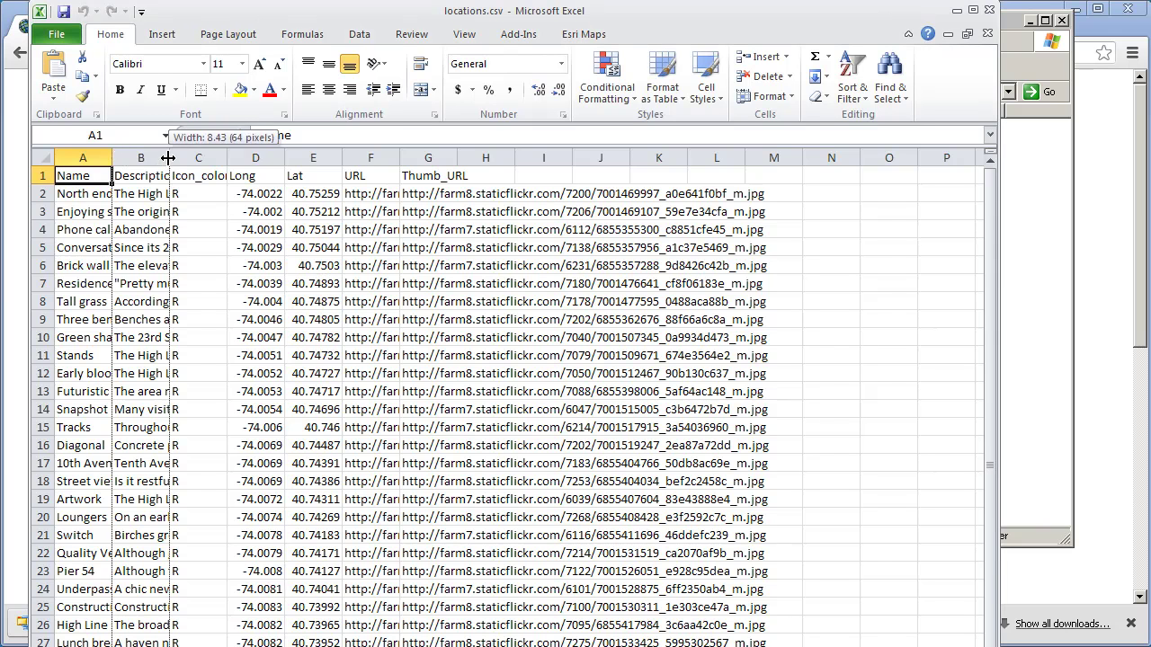
double_click(168, 157)
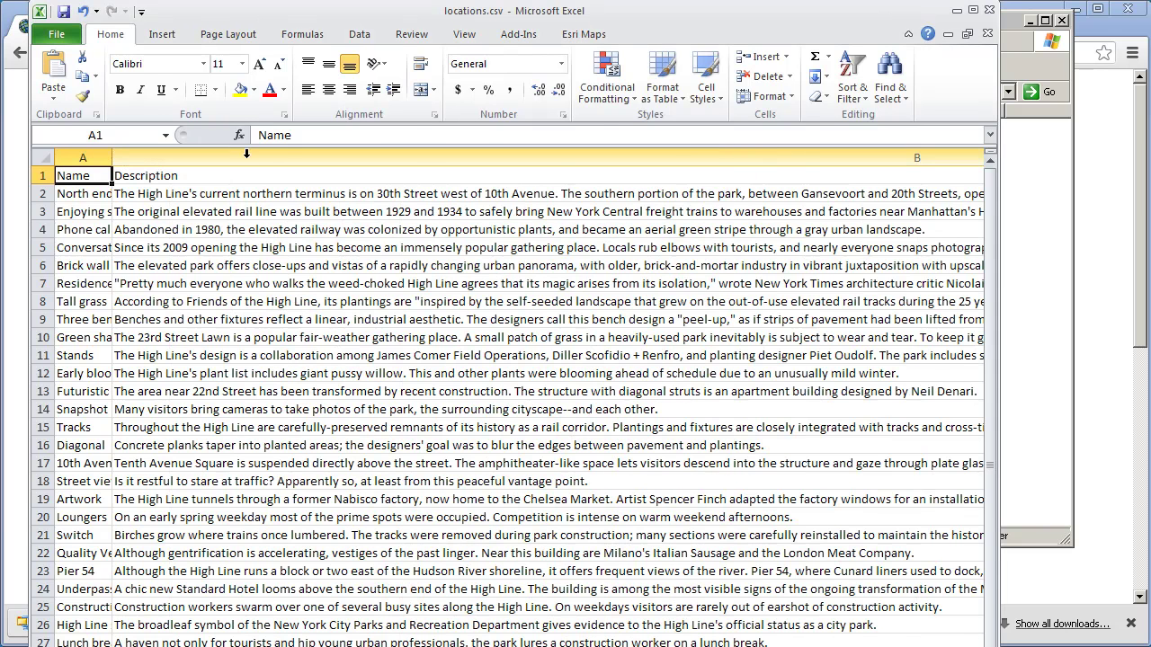
double_click(113, 157)
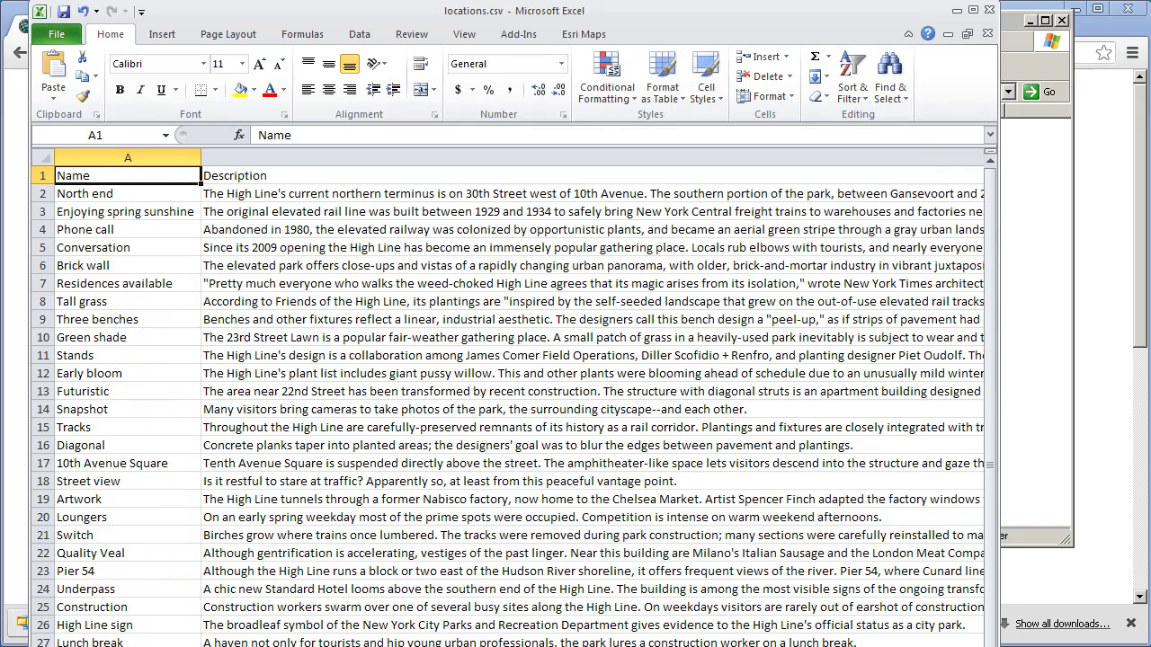
scroll(519, 405, right, 2)
scroll(520, 404, left, 1)
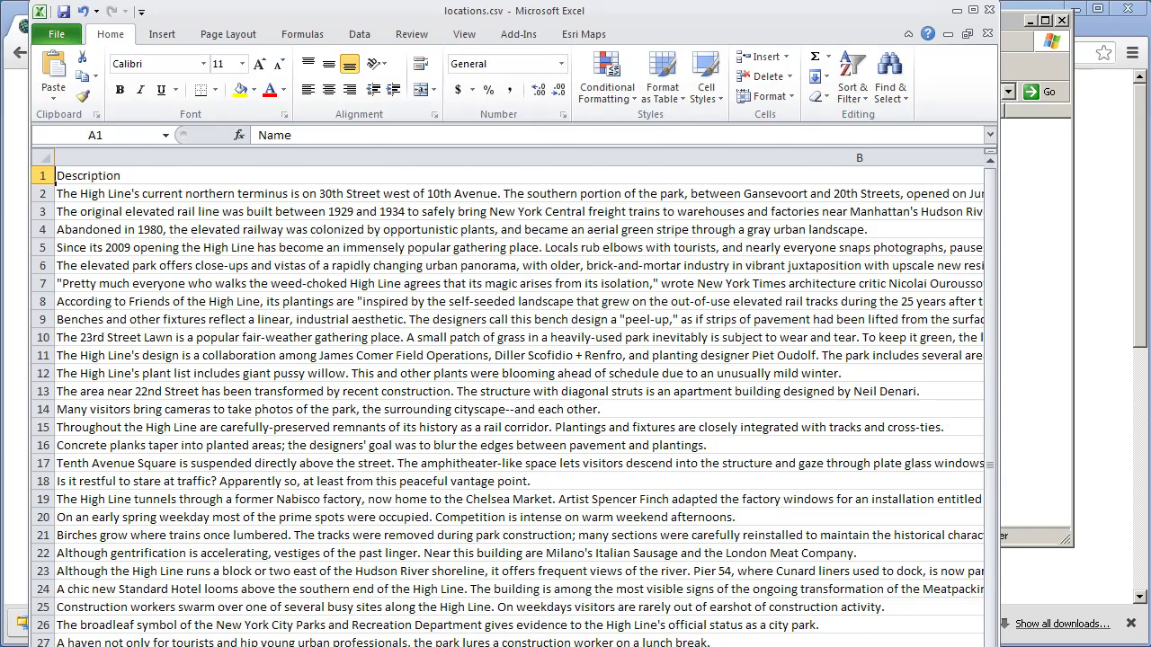
scroll(519, 405, right, 1)
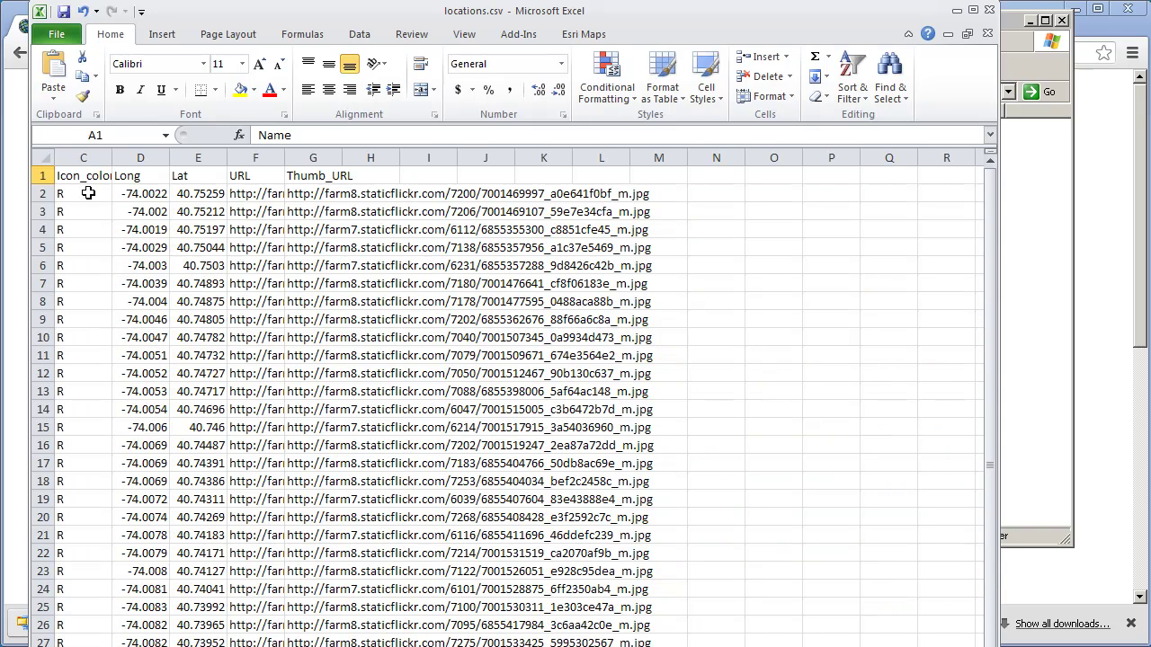
double_click(113, 157)
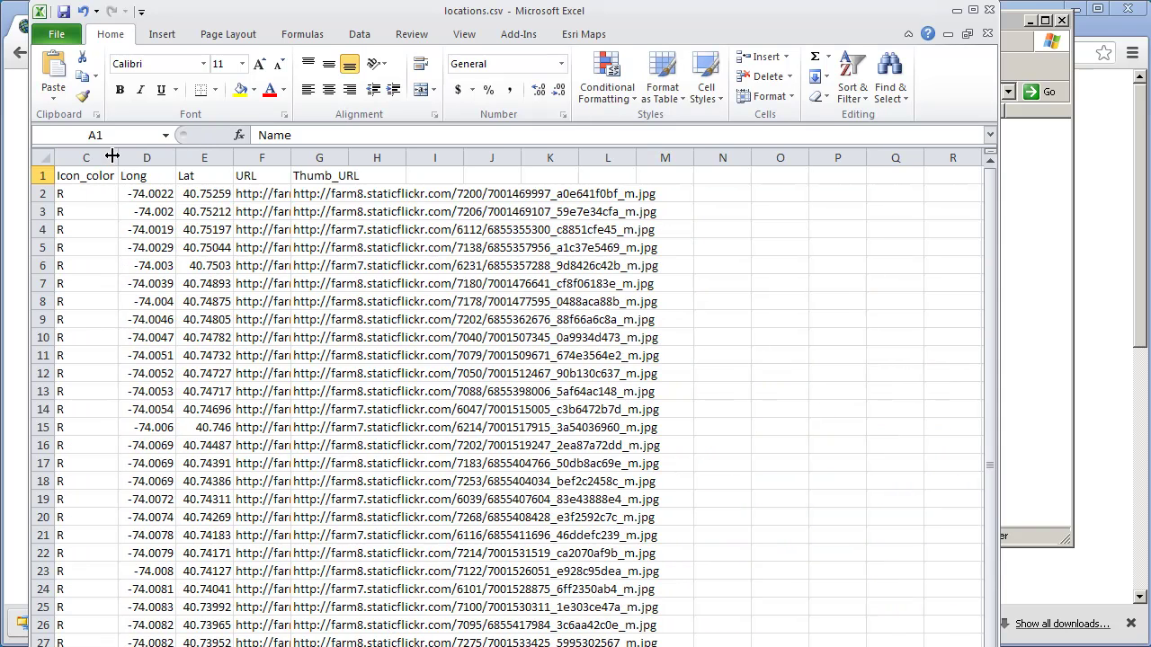
double_click(178, 158)
double_click(243, 157)
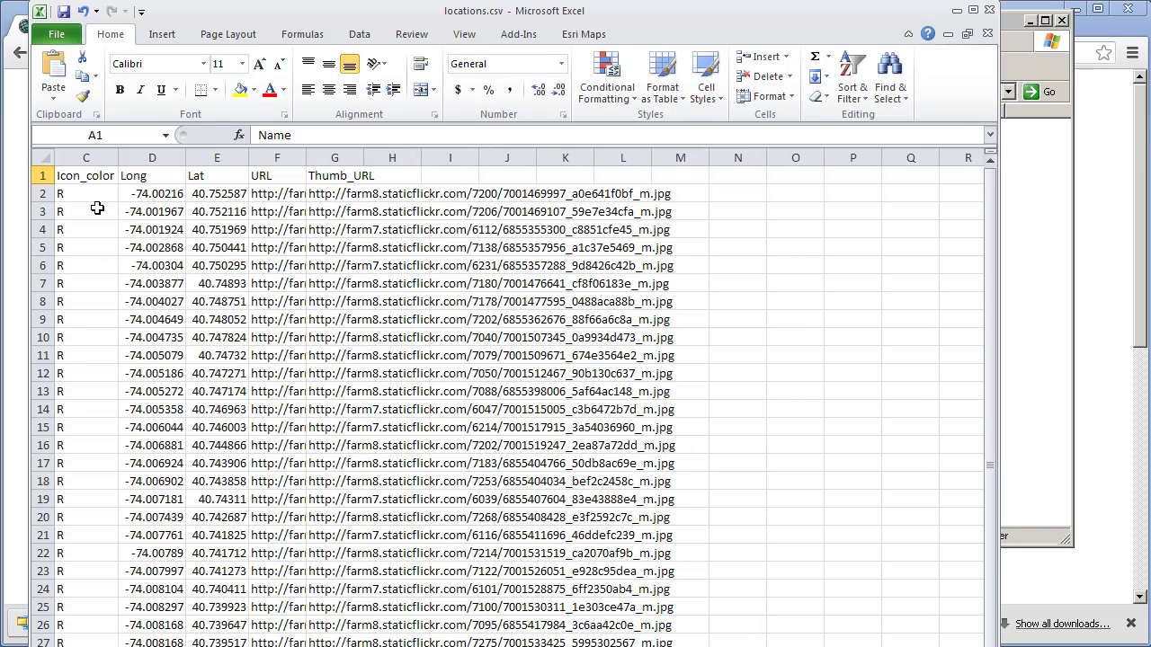
double_click(305, 158)
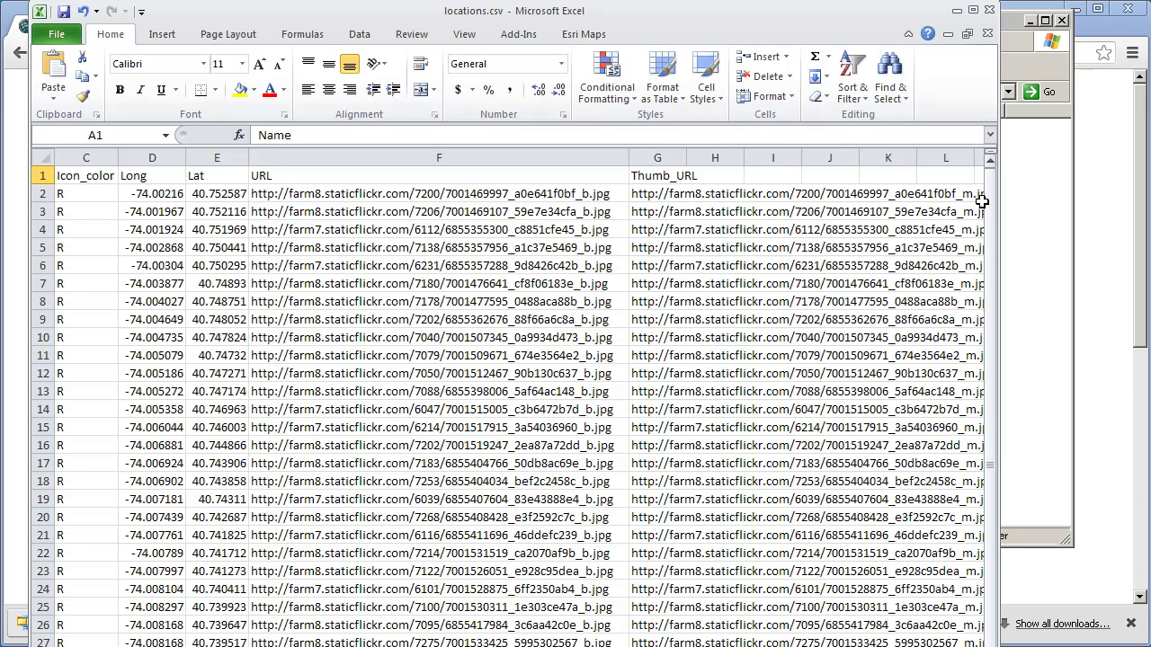
click(989, 9)
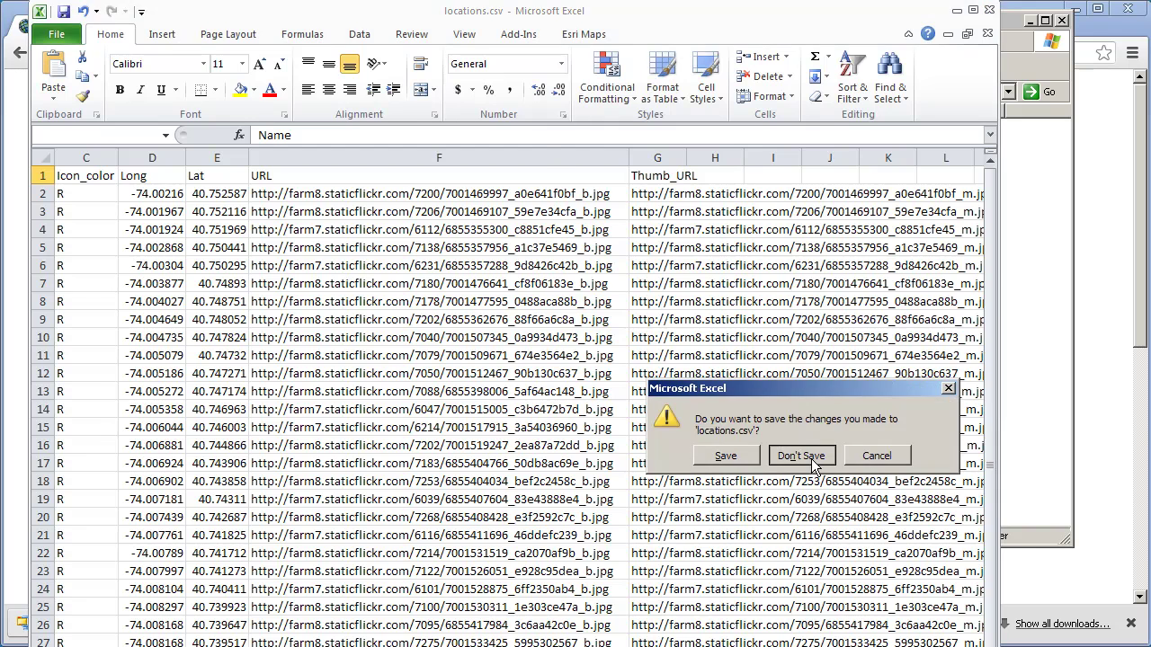
click(801, 456)
- Read readme.html's setup and configuration instructions in WordPad, then close it
right_click(610, 205)
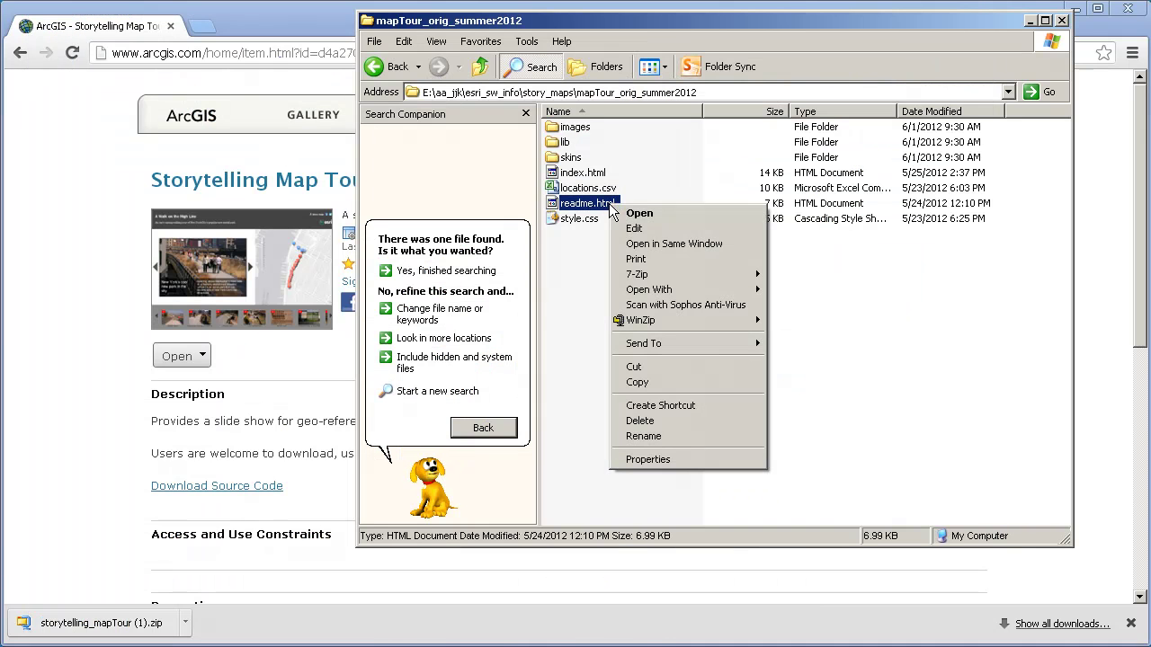
mouse_move(683, 289)
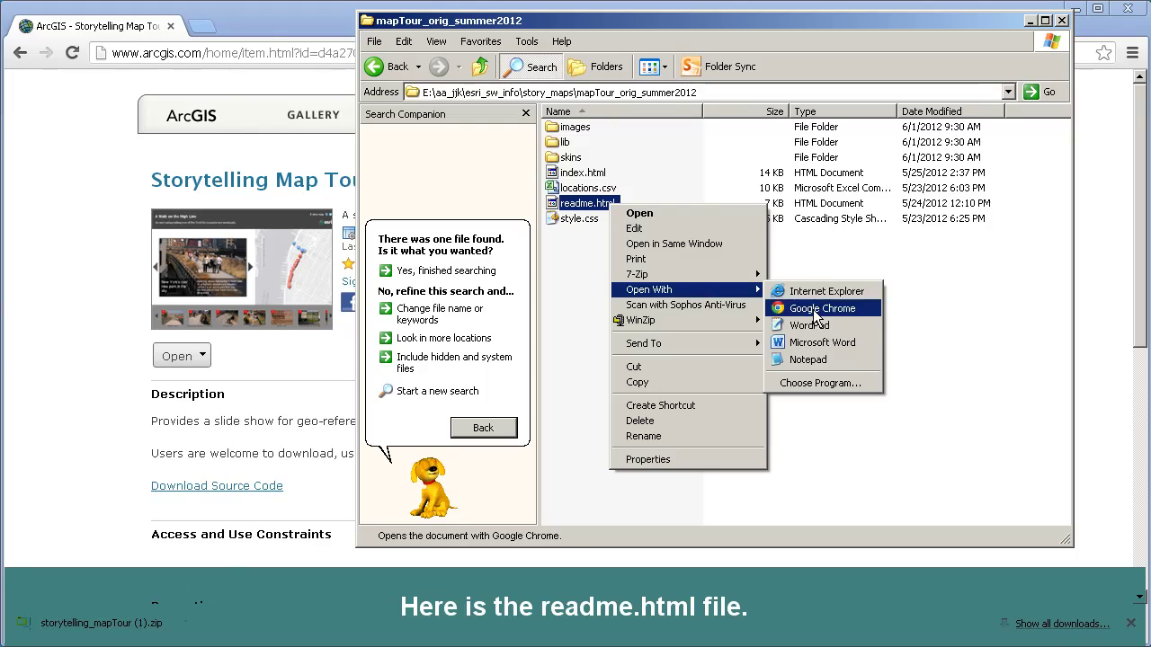
click(828, 328)
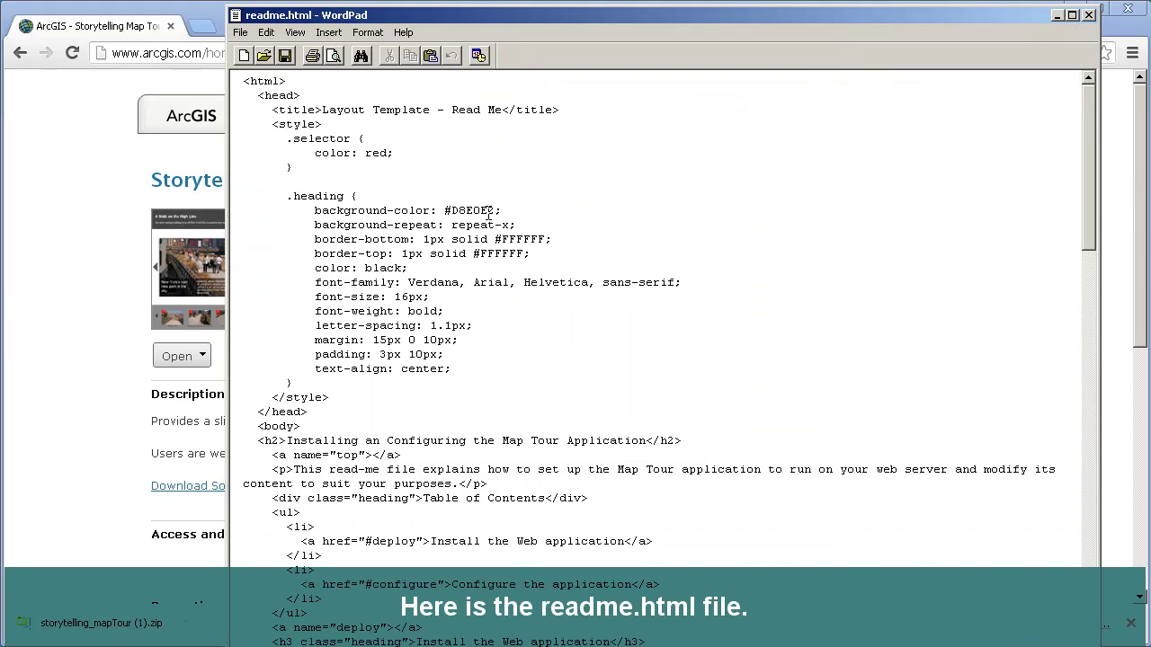
scroll(489, 213, down, 15)
scroll(621, 360, down, 8)
scroll(622, 360, down, 10)
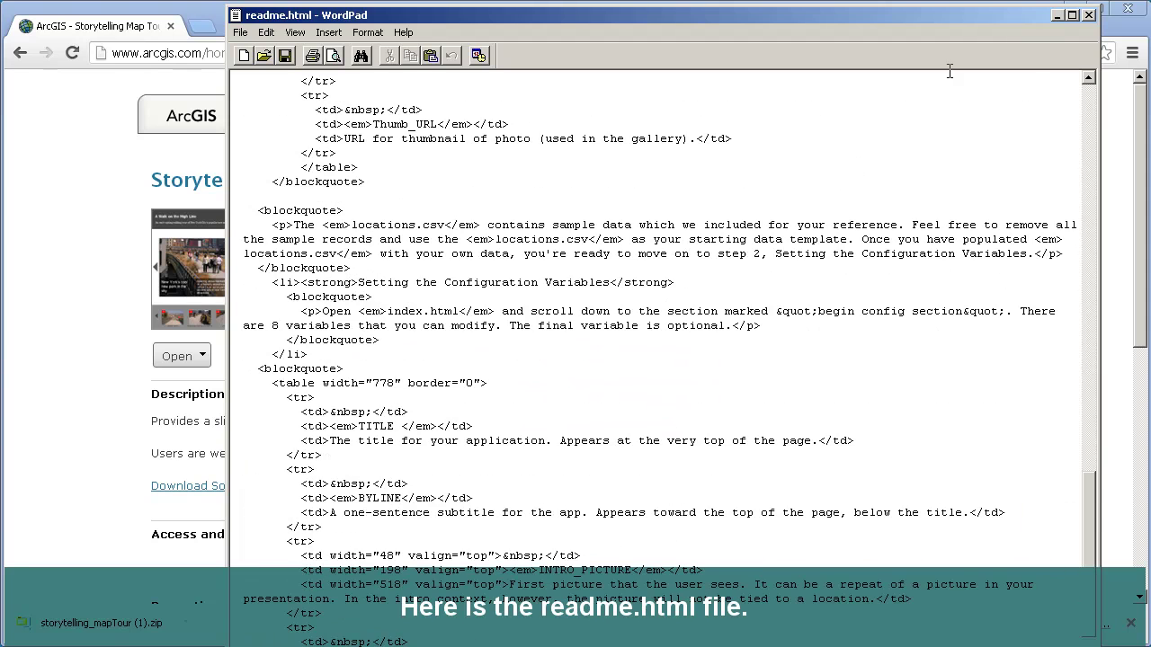
click(1088, 14)
click(627, 277)
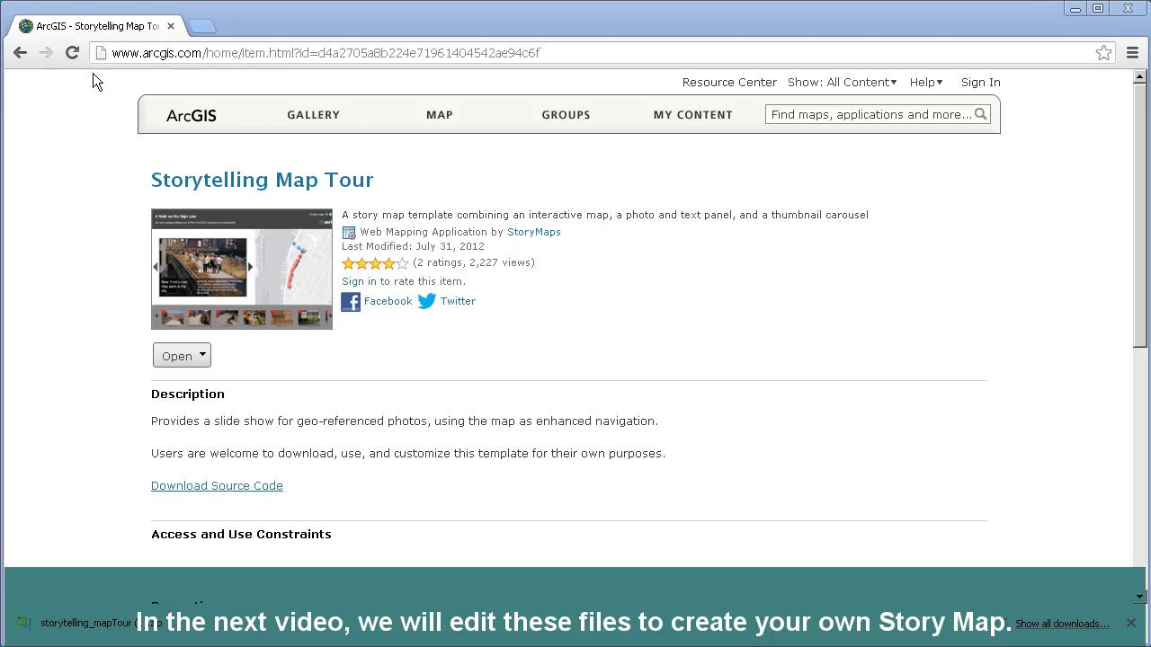
- Go back to the storymaps.esri.com template gallery listing Shortlist, Playlist and Map Tour
click(19, 53)
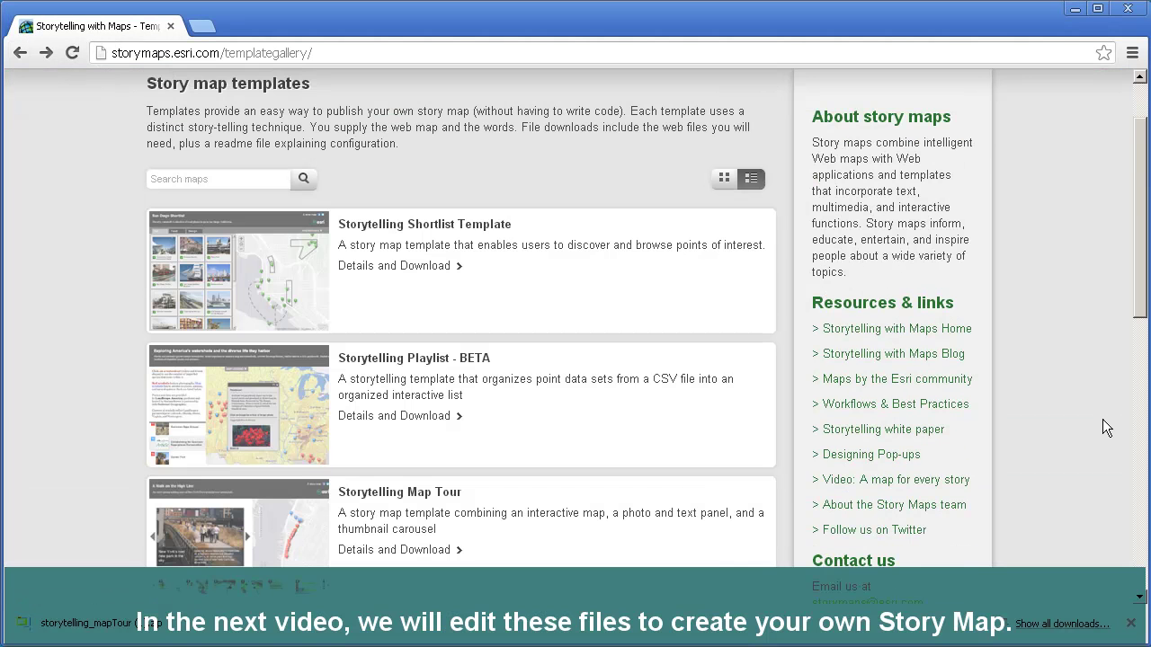